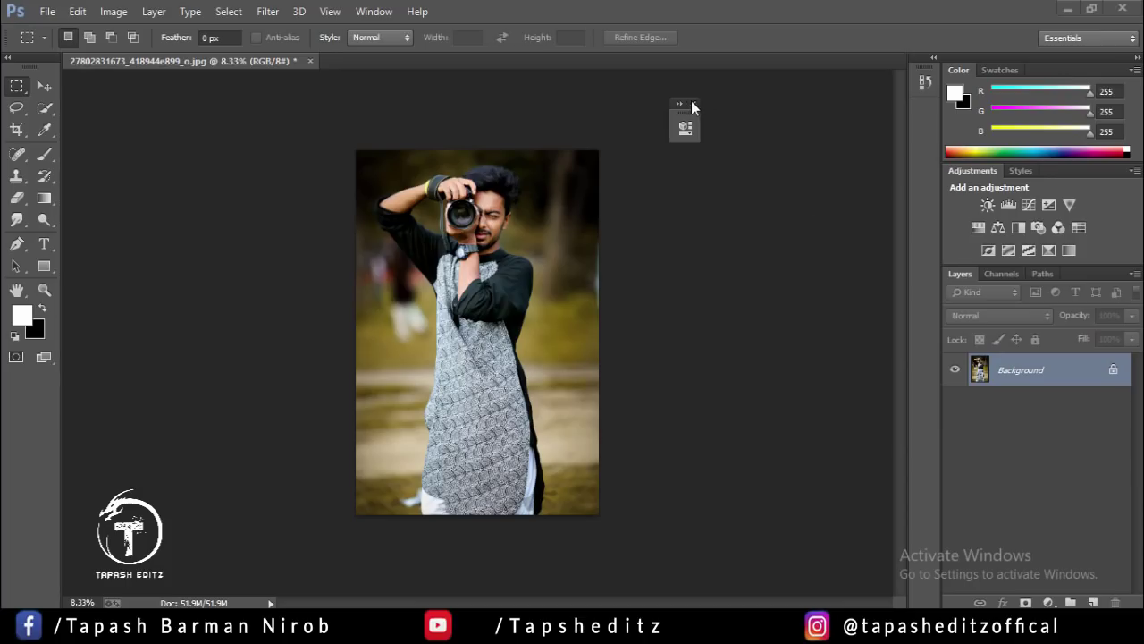
Duplicate the Background layer into a Background copy layer.
right_click(1074, 371)
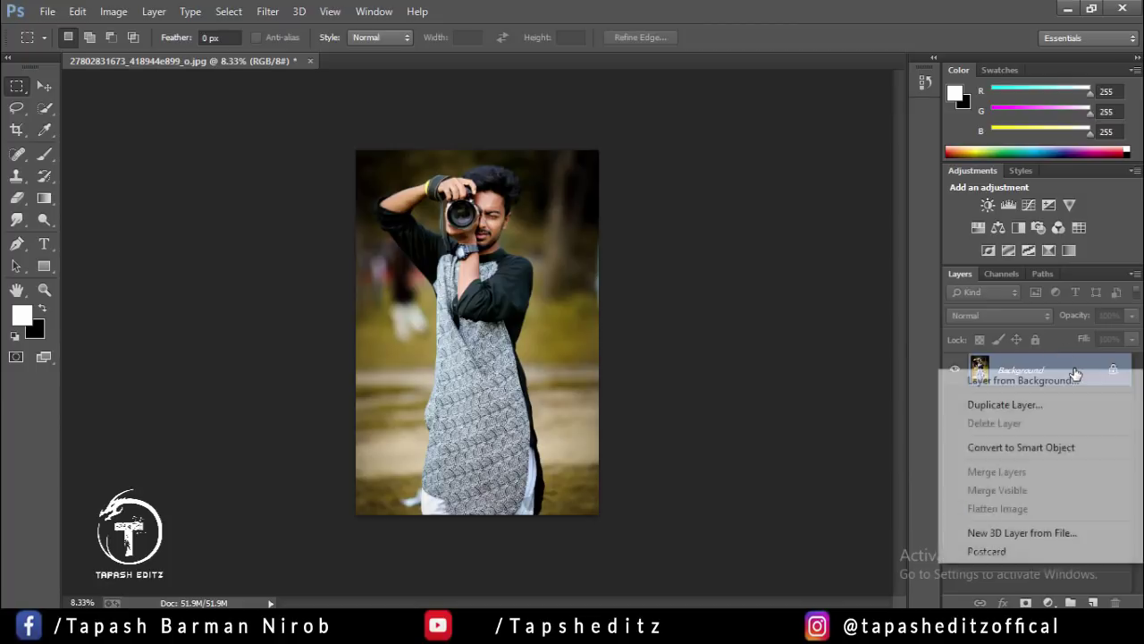
left_click(1010, 404)
left_click(720, 190)
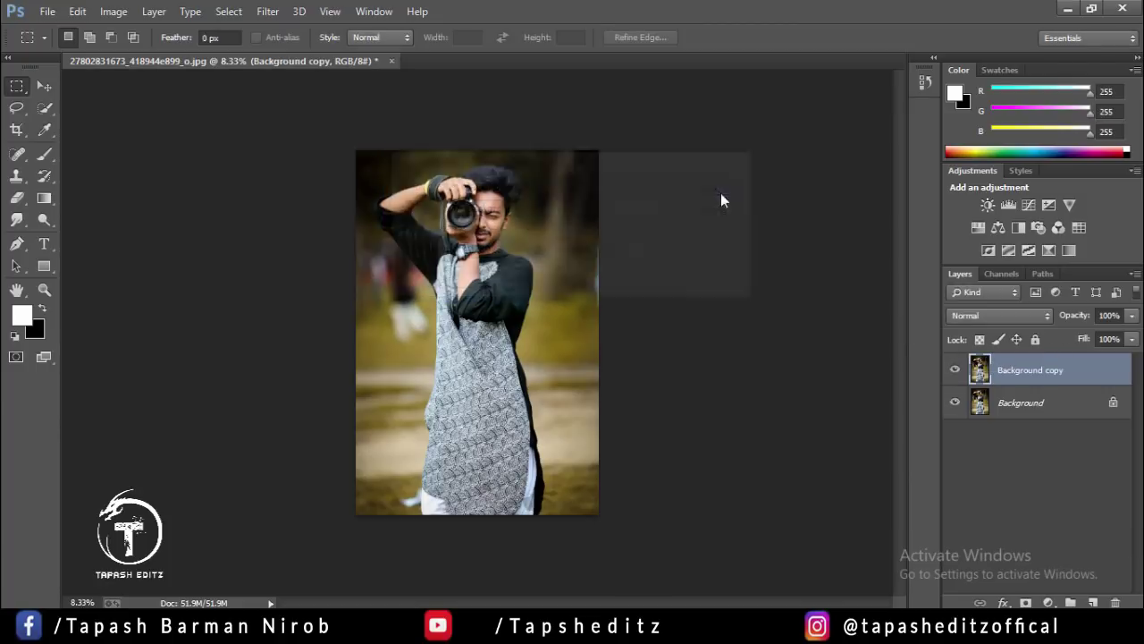
Toggle the Adjustments panel off and back on from the Window menu.
left_click(330, 10)
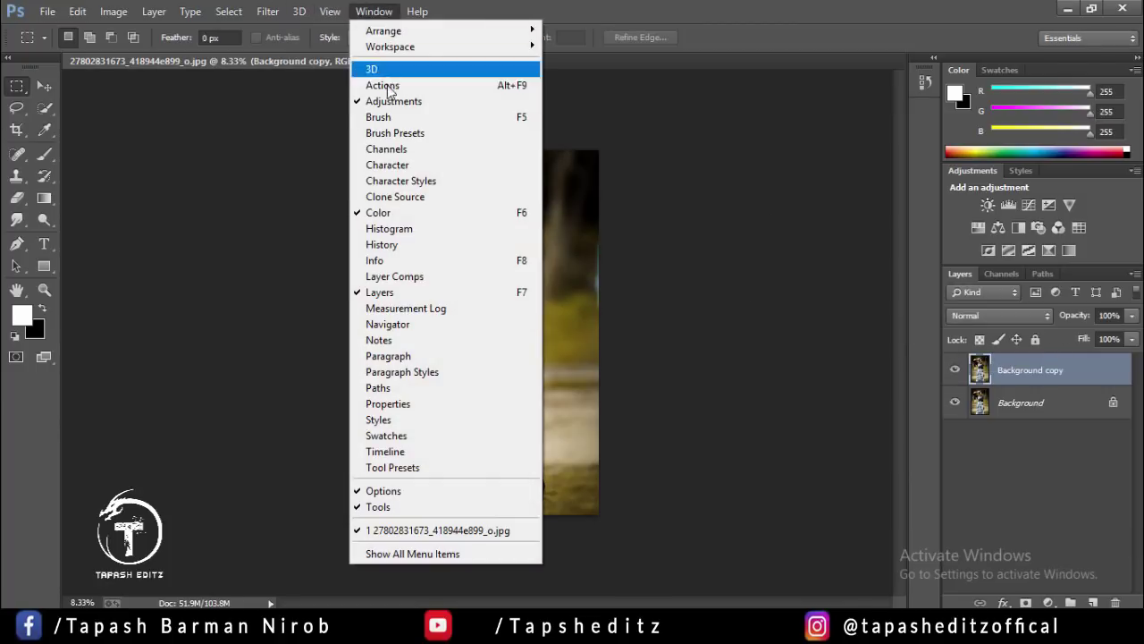
left_click(393, 101)
left_click(374, 11)
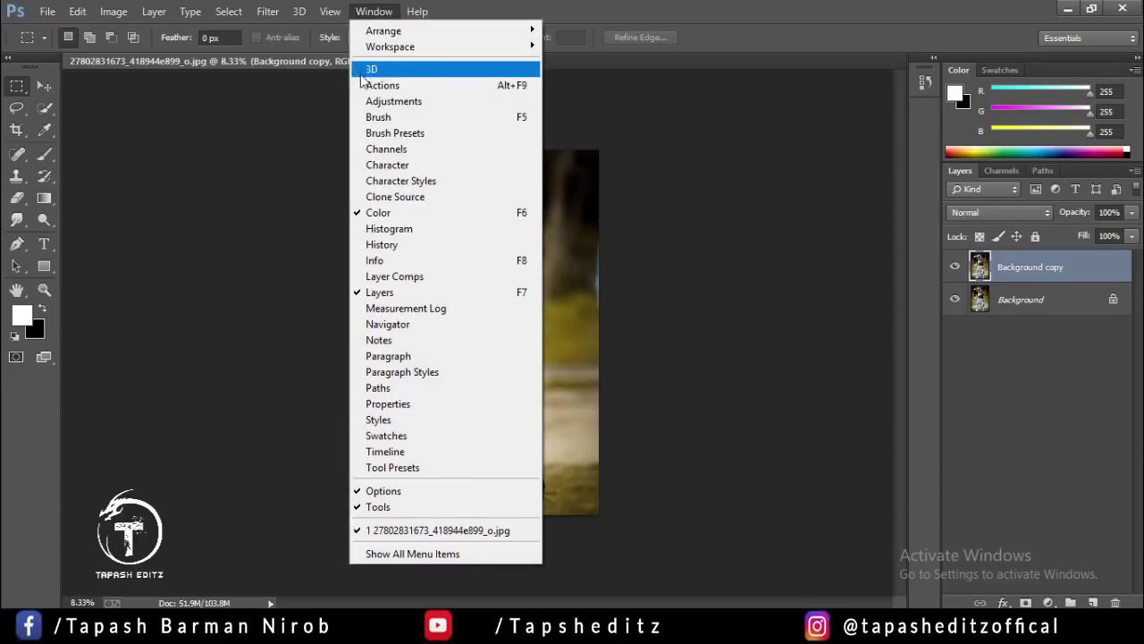
left_click(393, 101)
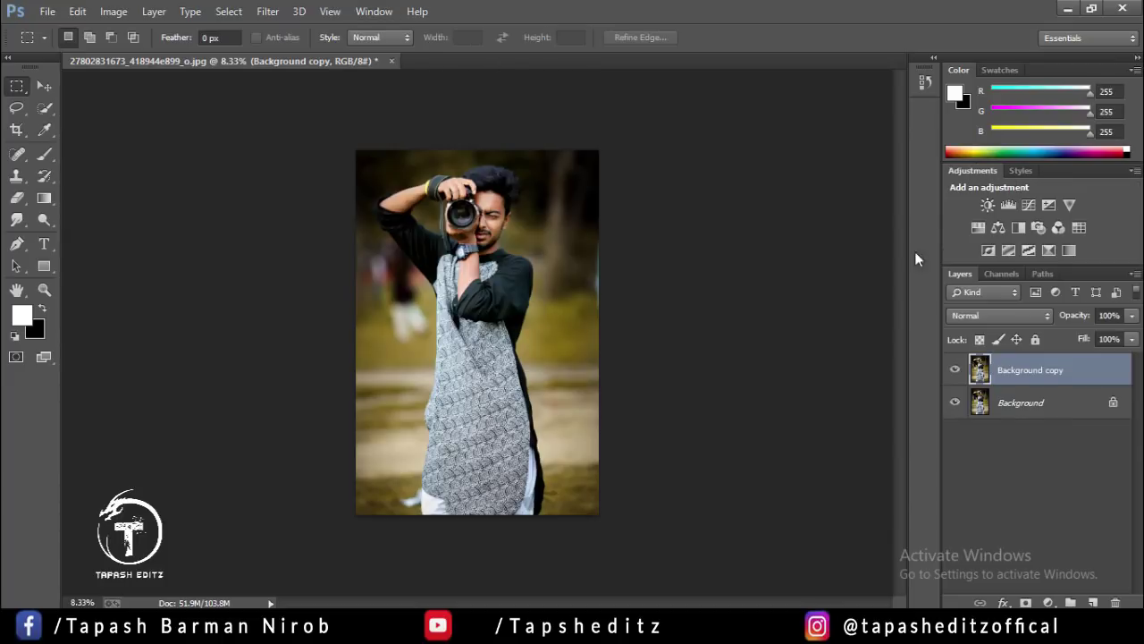
Add a Selective Color adjustment layer with Colors set to Yellows.
left_click(1049, 251)
mouse_move(581, 112)
left_mouse_down()
mouse_move(769, 111)
mouse_move(740, 115)
left_mouse_up()
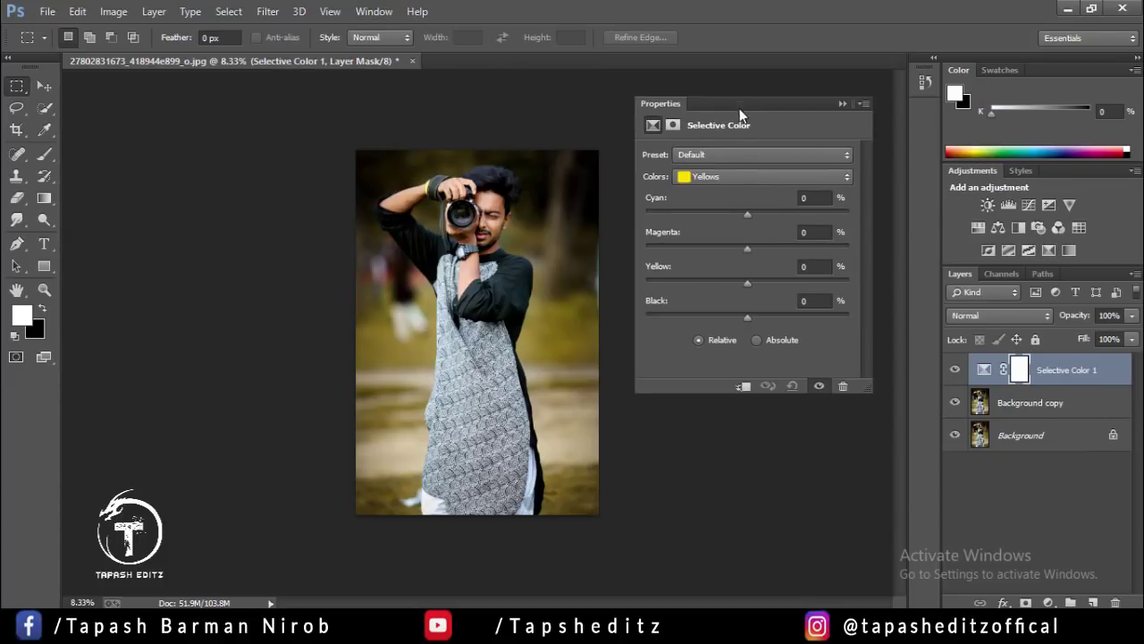
left_click(726, 177)
left_click(729, 202)
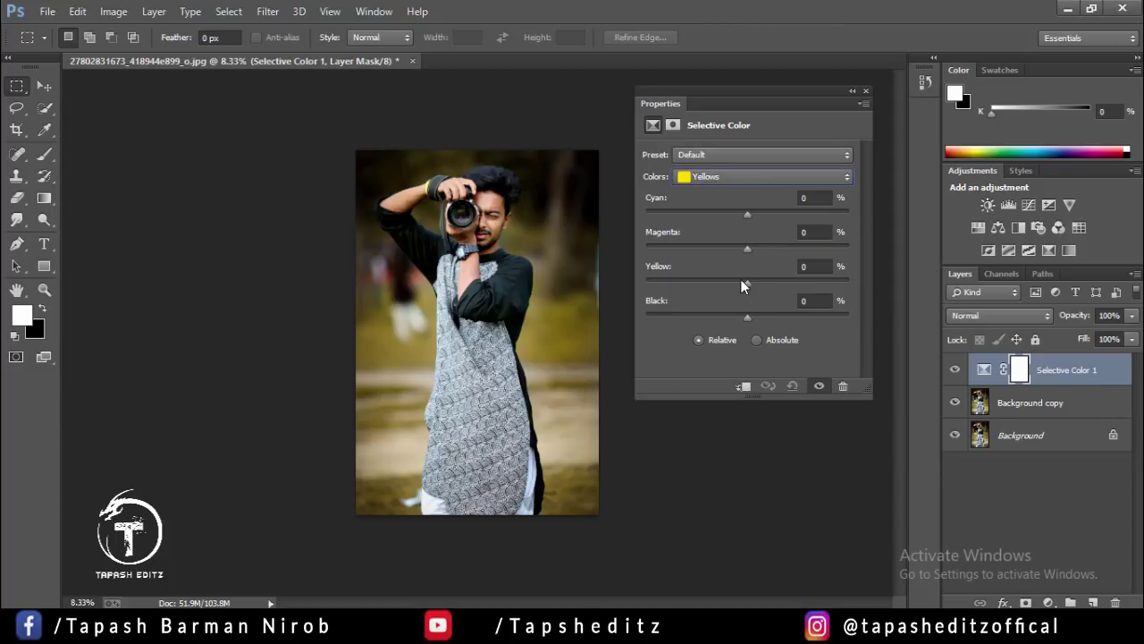
Make a first pass on the Yellows' Black, Magenta, Yellow and Cyan sliders.
left_click_drag(747, 317, 835, 319)
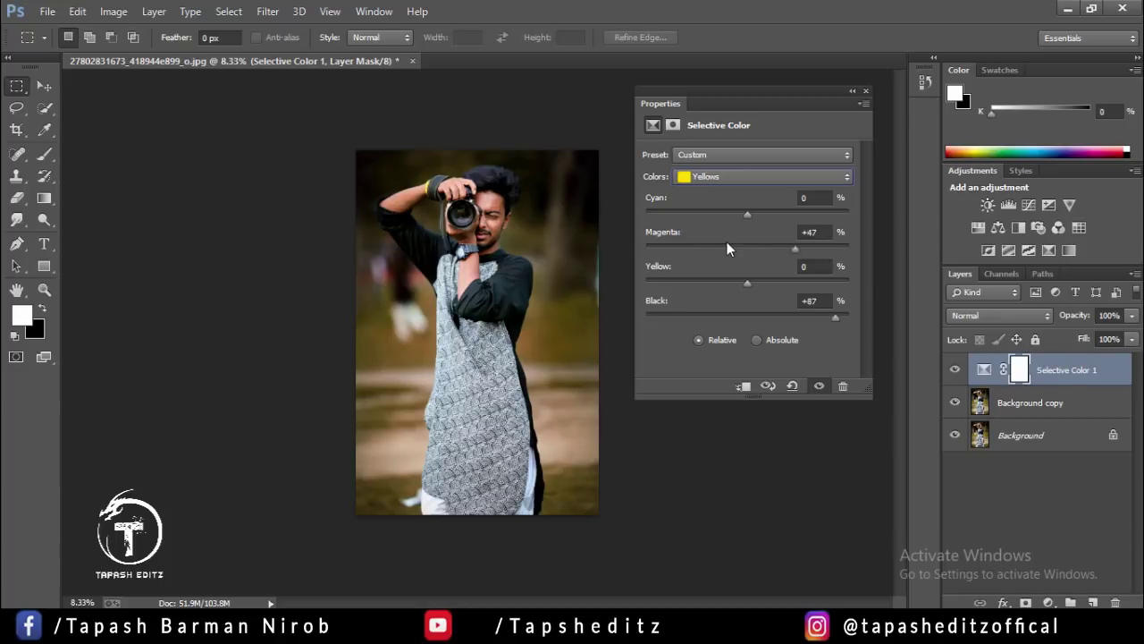
mouse_move(749, 246)
left_mouse_down()
mouse_move(678, 247)
mouse_move(841, 246)
mouse_move(745, 242)
left_mouse_up()
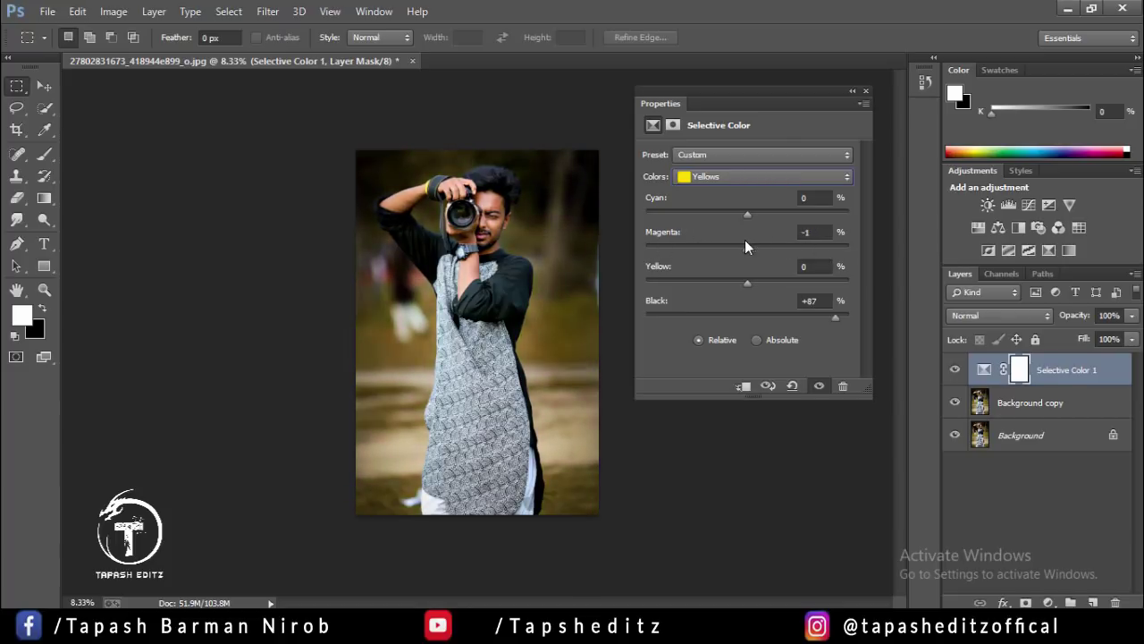
mouse_move(747, 284)
left_mouse_down()
mouse_move(682, 283)
mouse_move(815, 276)
left_mouse_up()
left_click_drag(742, 248, 836, 248)
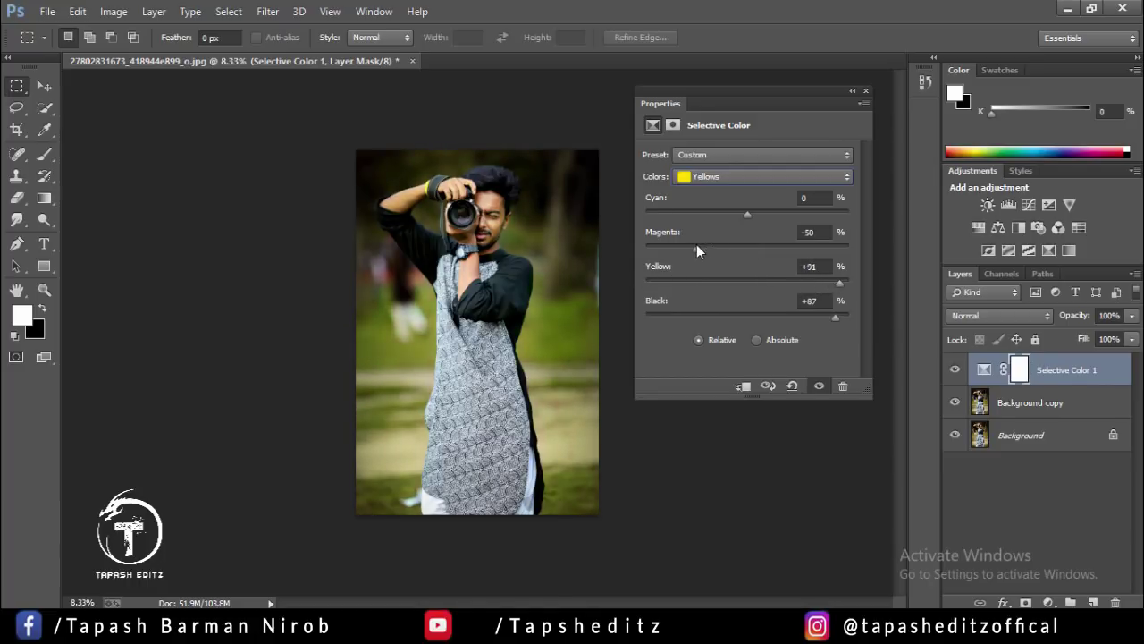
left_click_drag(748, 217, 841, 220)
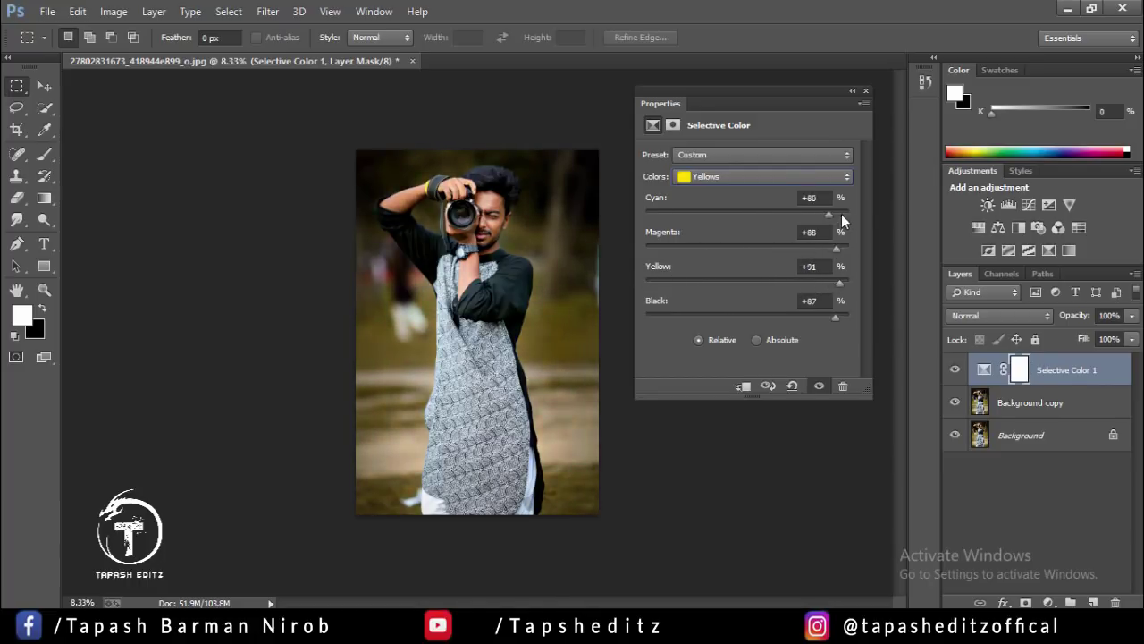
left_click_drag(716, 213, 796, 212)
Refine the Yellows to Cyan +49, Magenta -60, Yellow +75, Black +14.
left_click_drag(832, 249, 706, 244)
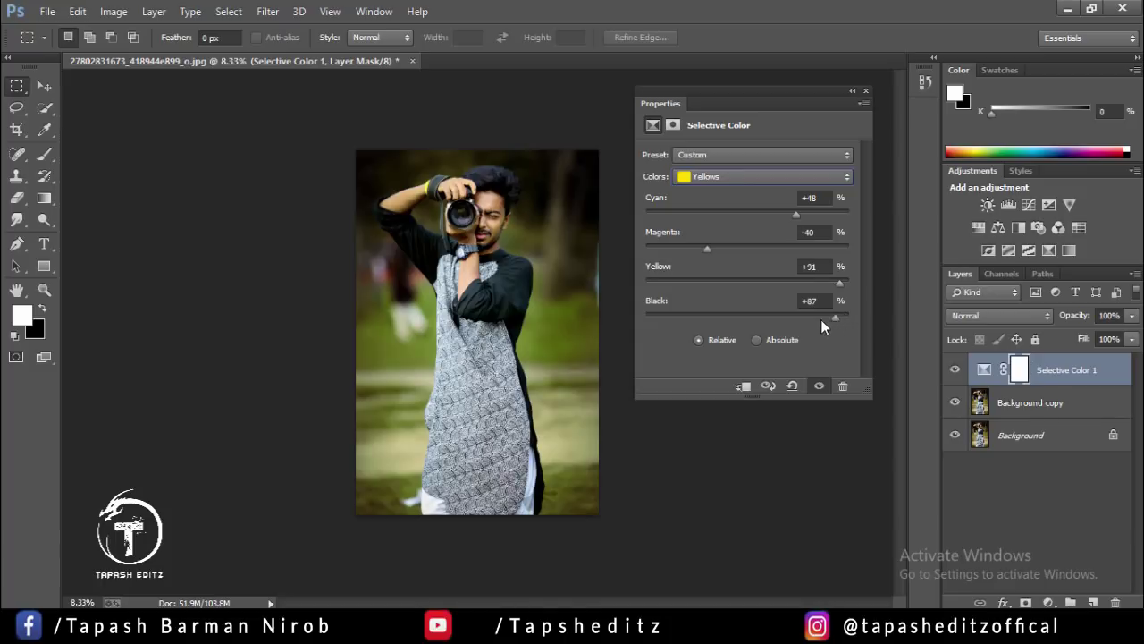
left_click_drag(821, 320, 779, 320)
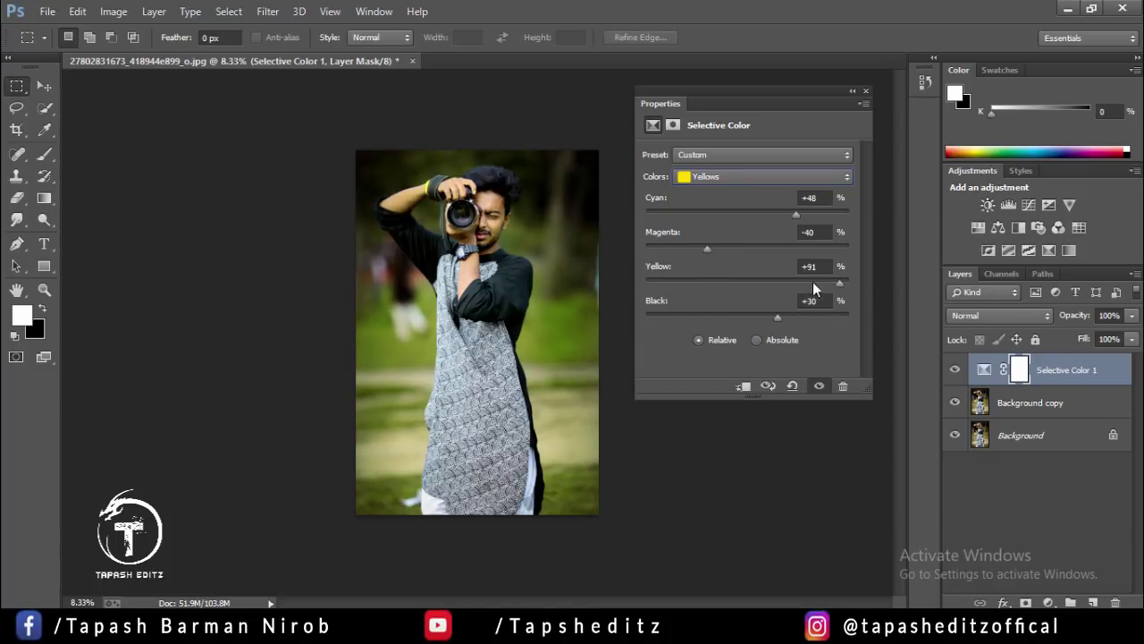
mouse_move(839, 283)
left_mouse_down()
mouse_move(675, 283)
mouse_move(814, 282)
left_mouse_up()
mouse_move(712, 250)
left_mouse_down()
mouse_move(825, 249)
mouse_move(707, 247)
left_mouse_up()
mouse_move(795, 214)
left_mouse_down()
mouse_move(849, 214)
mouse_move(709, 214)
mouse_move(690, 247)
mouse_move(710, 248)
mouse_move(739, 212)
mouse_move(813, 218)
mouse_move(797, 219)
left_mouse_up()
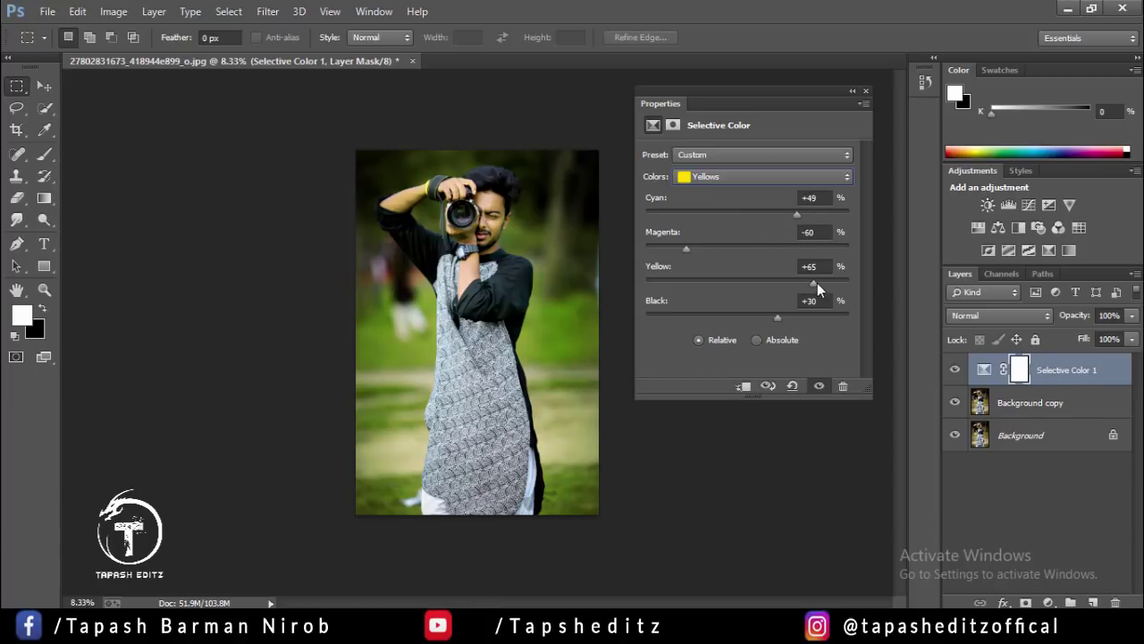
mouse_move(814, 282)
left_mouse_down()
mouse_move(780, 281)
mouse_move(752, 316)
mouse_move(773, 316)
left_mouse_up()
left_click(729, 177)
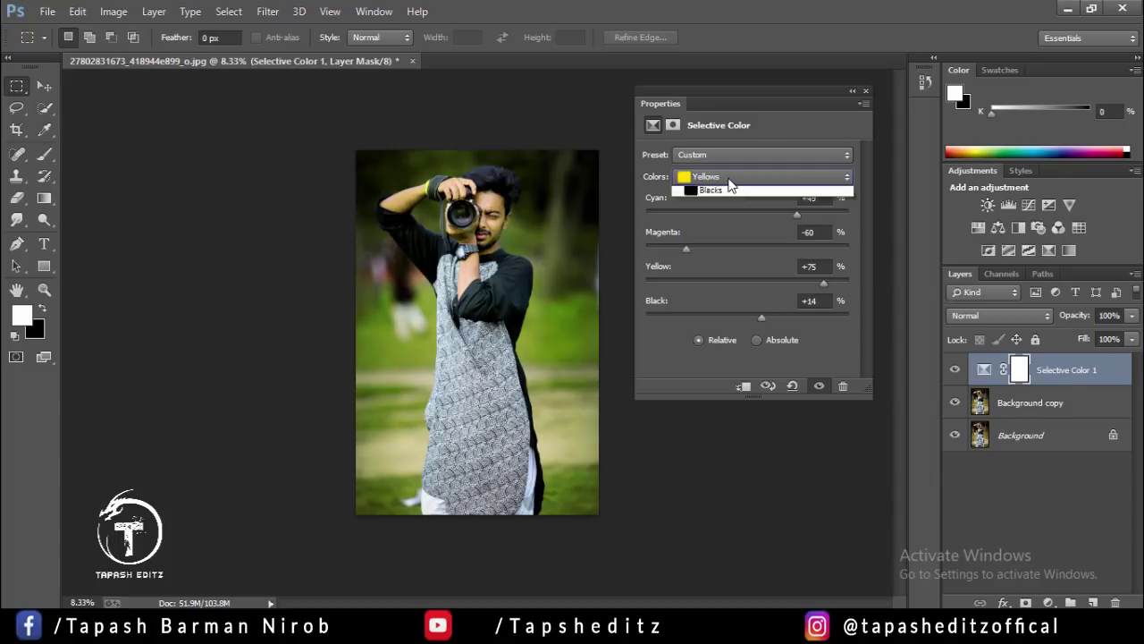
Tune the Greens' Cyan and Black, taking Magenta down to -100.
left_click(728, 221)
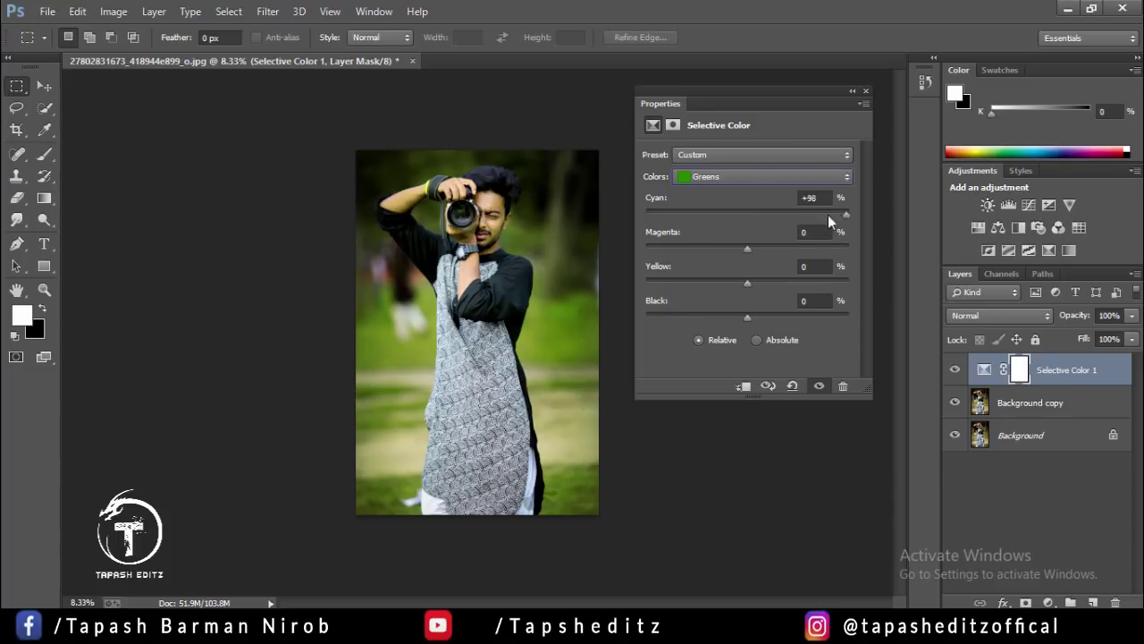
left_click_drag(828, 214, 695, 211)
mouse_move(747, 317)
left_mouse_down()
mouse_move(704, 312)
mouse_move(774, 317)
mouse_move(796, 283)
mouse_move(618, 286)
mouse_move(847, 286)
left_mouse_up()
mouse_move(747, 248)
left_mouse_down()
mouse_move(862, 248)
mouse_move(615, 247)
left_mouse_up()
left_click(691, 180)
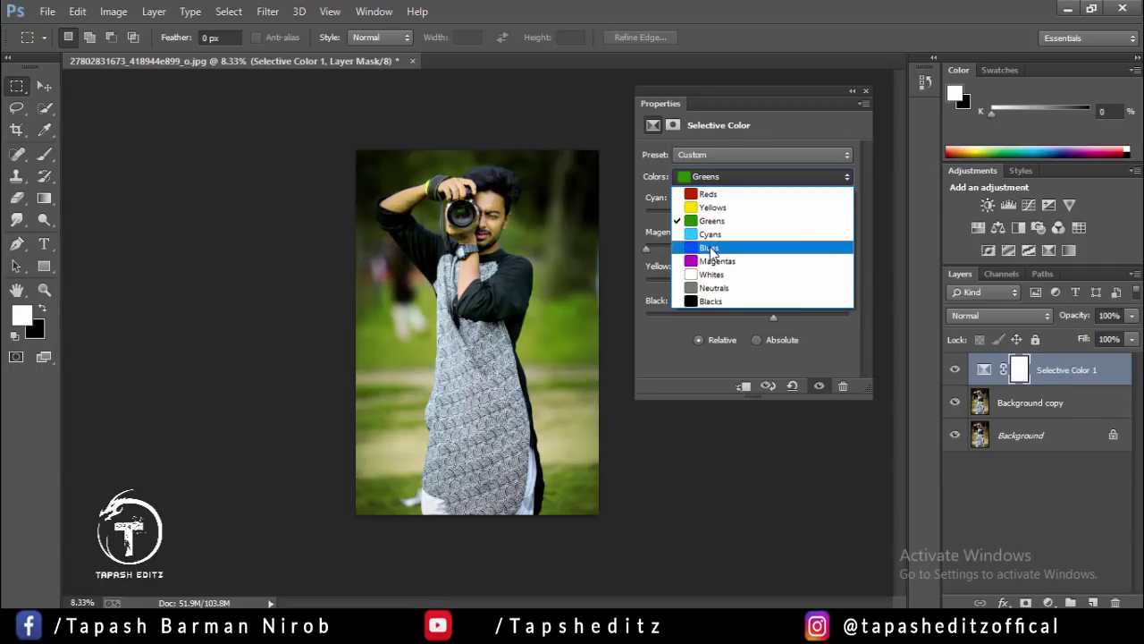
left_click(708, 183)
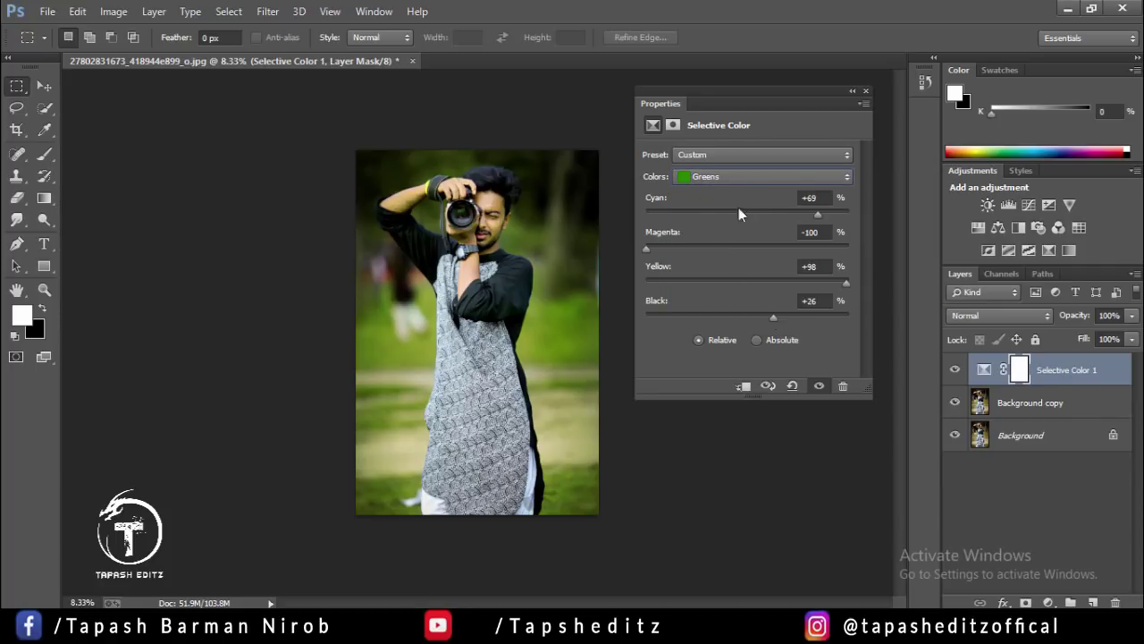
Set the Reds to Cyan -37, Magenta +53, Yellow +1, Black -26.
left_click(733, 177)
left_click(706, 186)
mouse_move(745, 316)
left_mouse_down()
mouse_move(798, 317)
mouse_move(720, 318)
left_mouse_up()
mouse_move(747, 283)
left_mouse_down()
mouse_move(709, 280)
mouse_move(749, 285)
left_mouse_up()
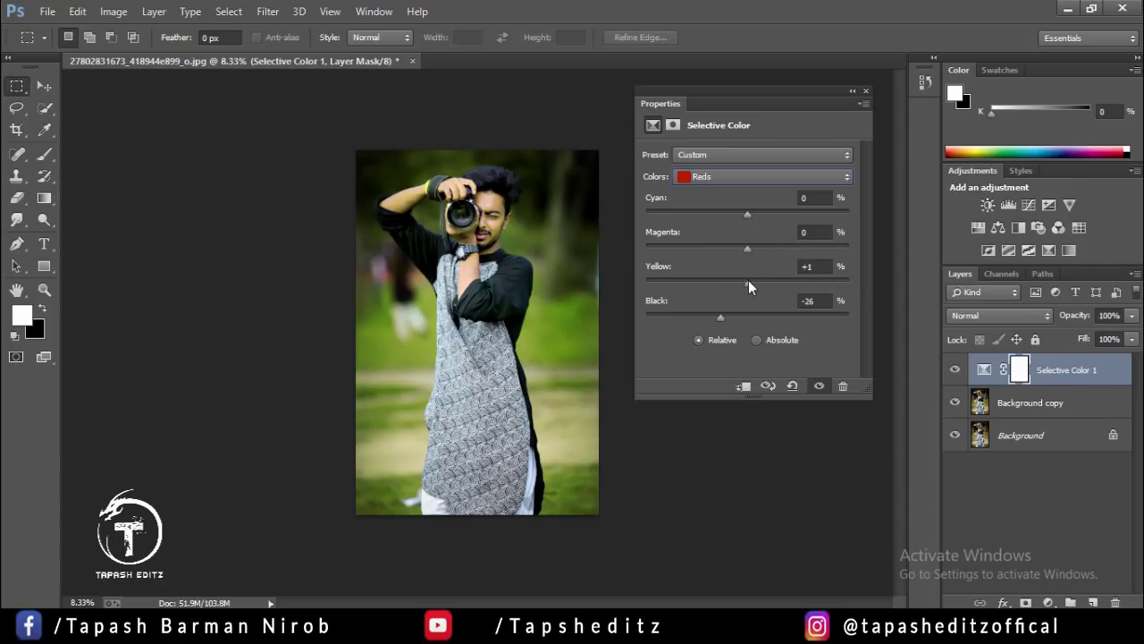
left_click_drag(741, 247, 817, 248)
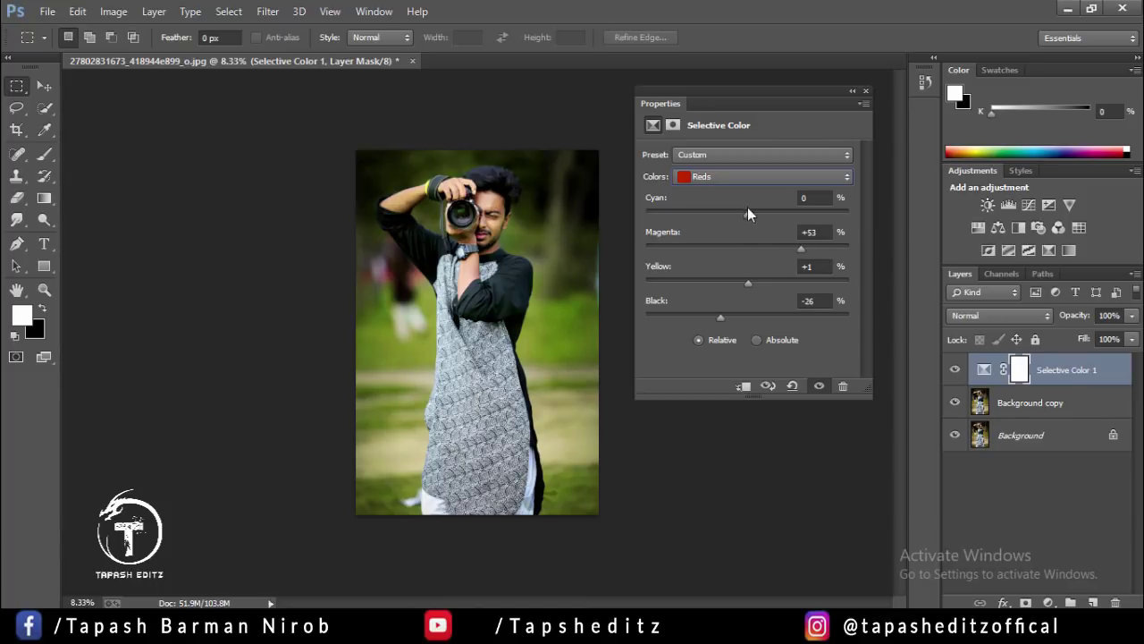
mouse_move(747, 214)
left_mouse_down()
mouse_move(721, 214)
mouse_move(827, 213)
mouse_move(710, 216)
left_mouse_up()
left_click(773, 170)
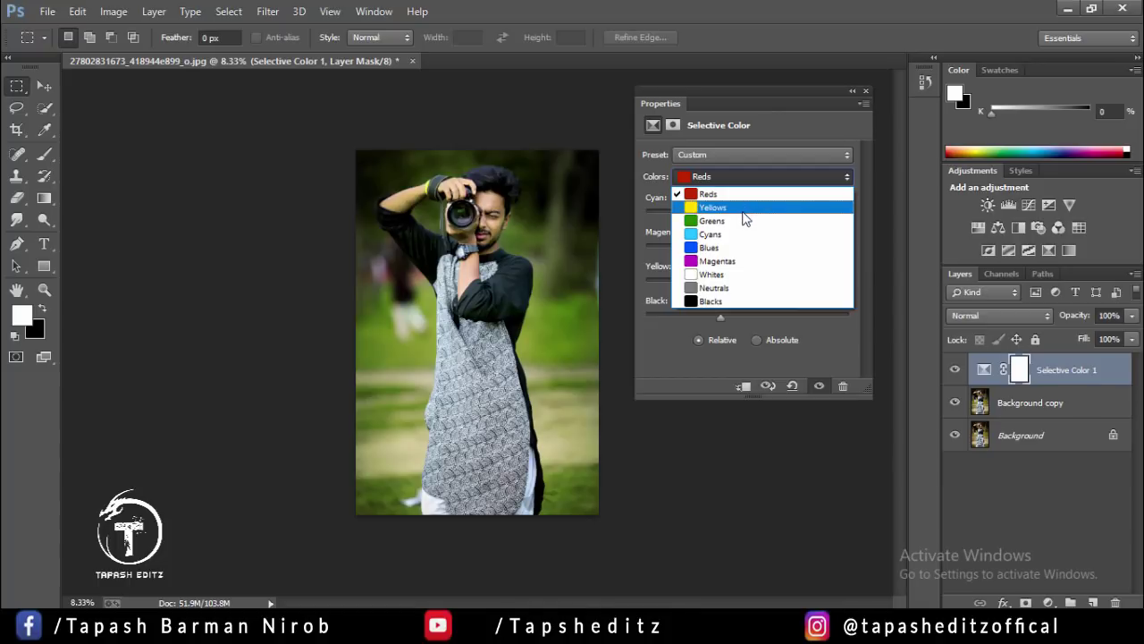
Adjust the Cyans range's Cyan, Magenta, Yellow and Black sliders.
left_click(746, 234)
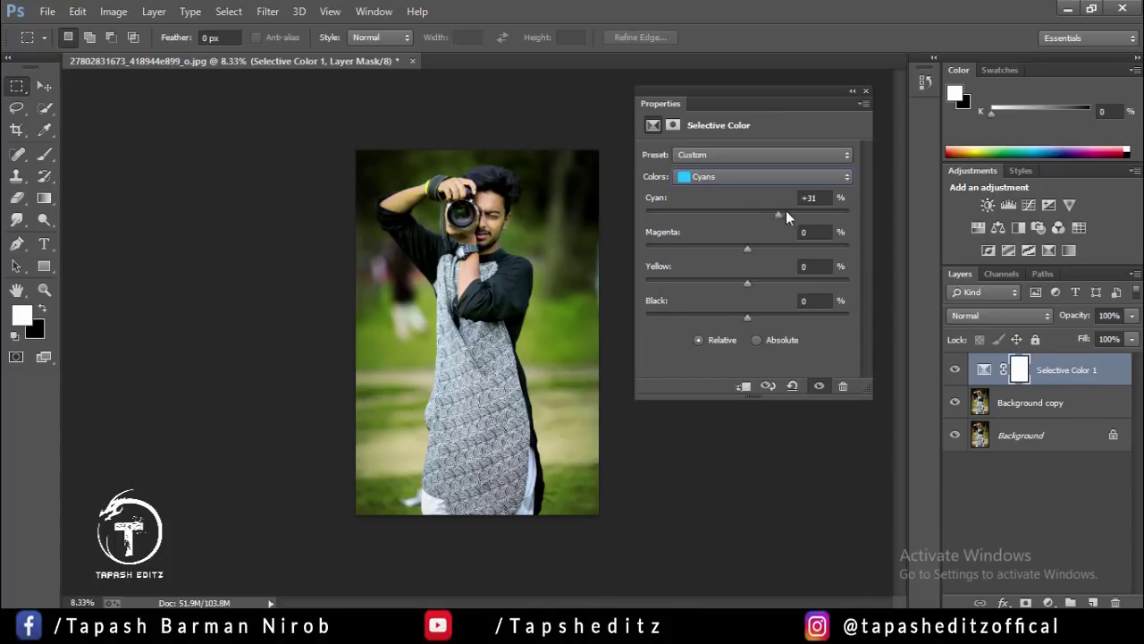
left_click_drag(791, 212, 666, 211)
left_click_drag(752, 250, 790, 248)
left_click_drag(848, 283, 780, 284)
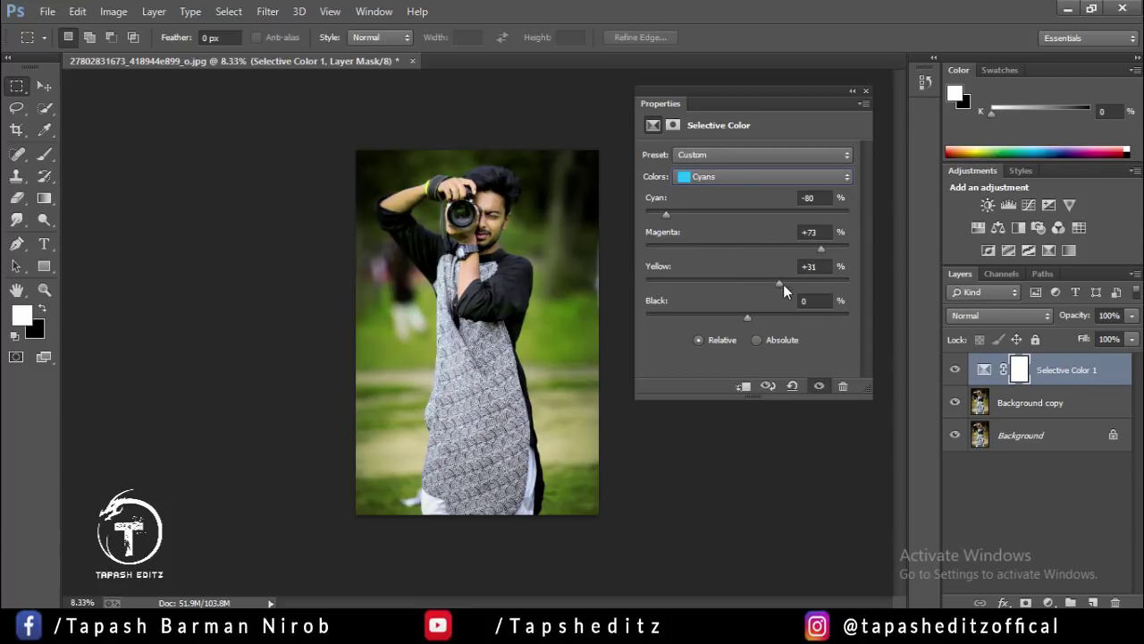
left_click_drag(747, 317, 849, 317)
Set Blacks near neutral (Cyan +2, Magenta 0, Yellow -1, Black 0) and hide the adjustment.
left_click(754, 177)
left_click(738, 305)
mouse_move(747, 317)
left_mouse_down()
mouse_move(737, 248)
mouse_move(773, 215)
mouse_move(749, 210)
left_mouse_up()
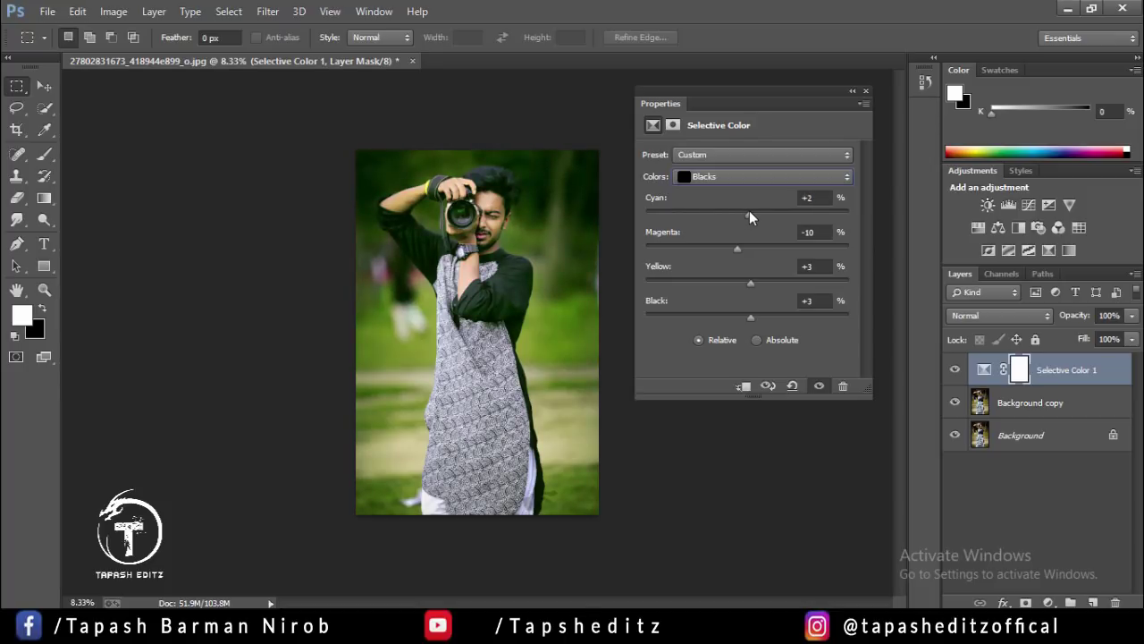
left_click(748, 313)
mouse_move(753, 281)
left_mouse_down()
mouse_move(733, 277)
mouse_move(744, 281)
mouse_move(747, 250)
left_mouse_up()
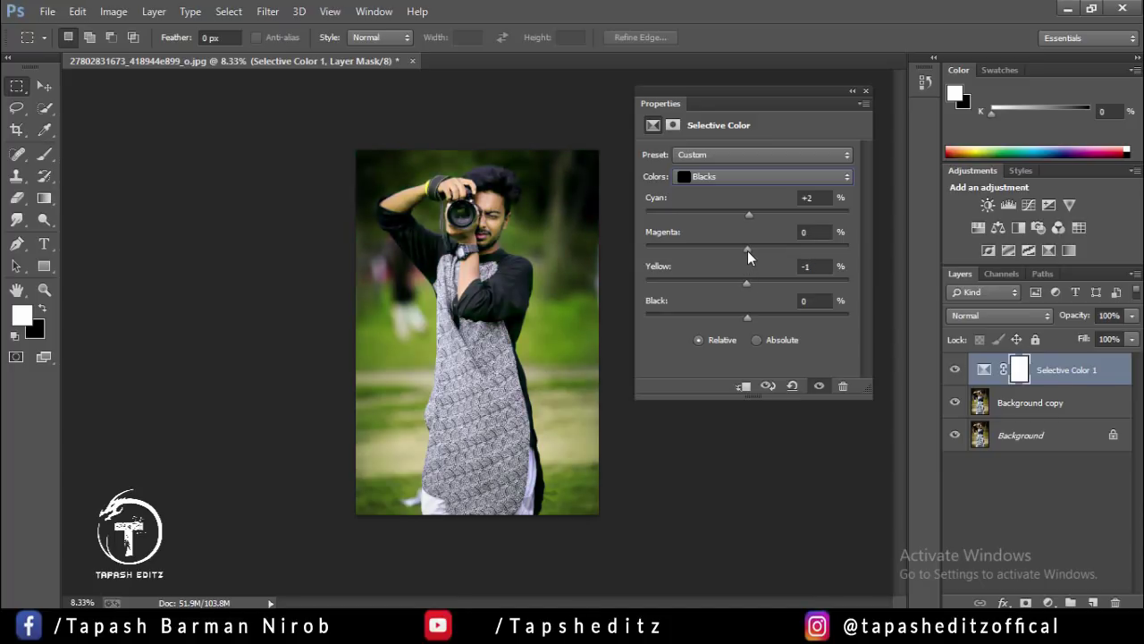
left_click(853, 91)
left_click(957, 369)
Show Selective Color 1 again and add a little black to its Yellows.
left_click(955, 369)
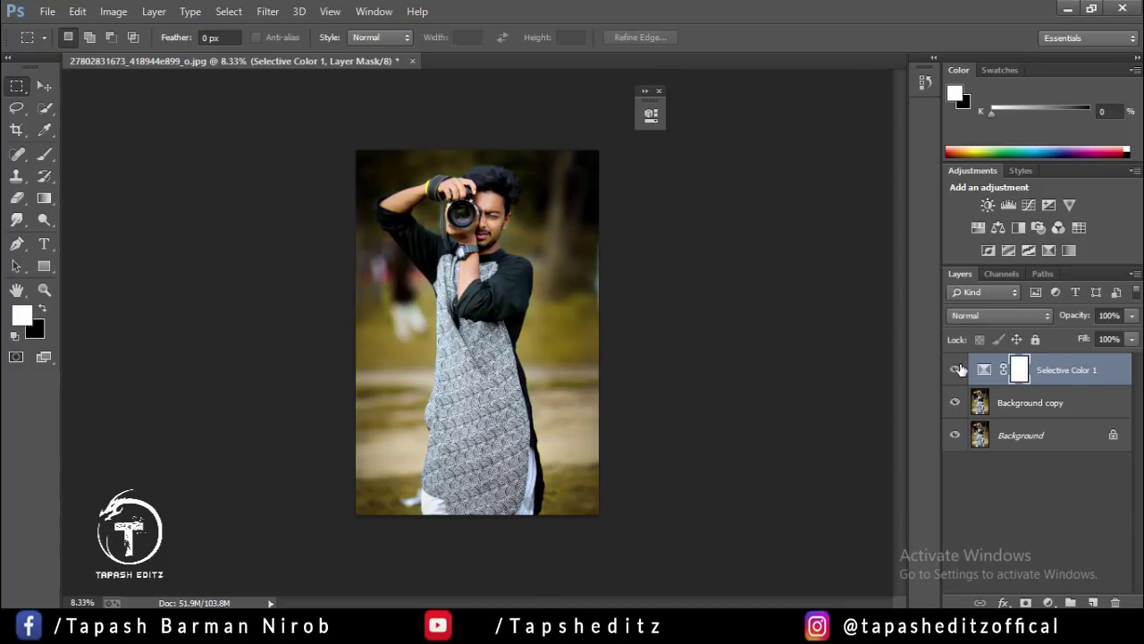
left_click(984, 369)
double_click(983, 369)
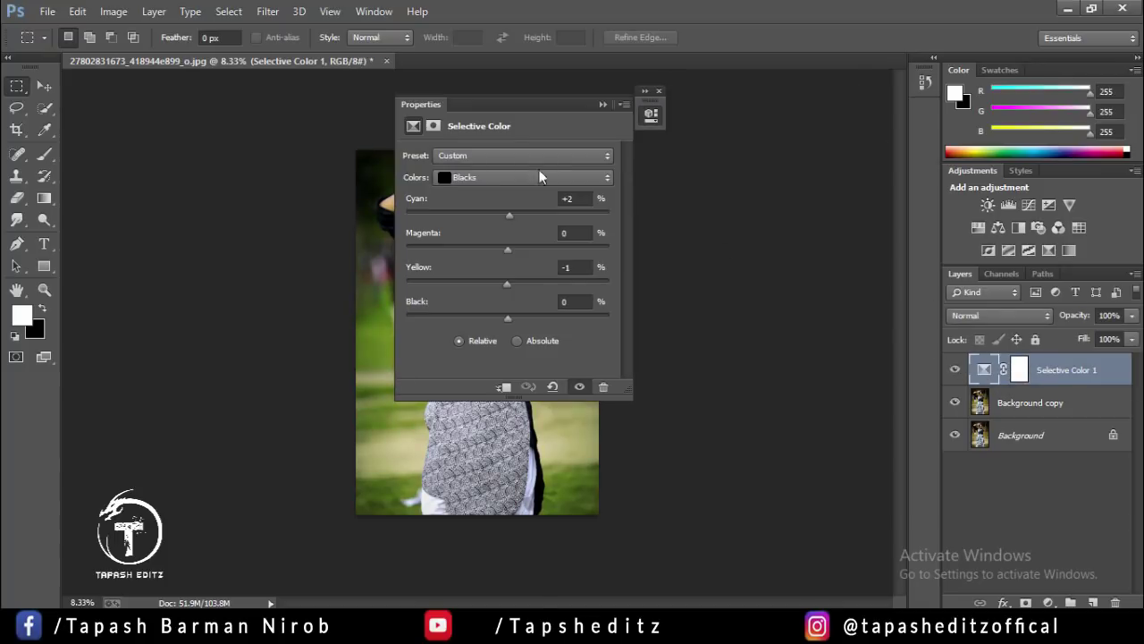
left_click_drag(491, 109, 674, 108)
left_click(666, 176)
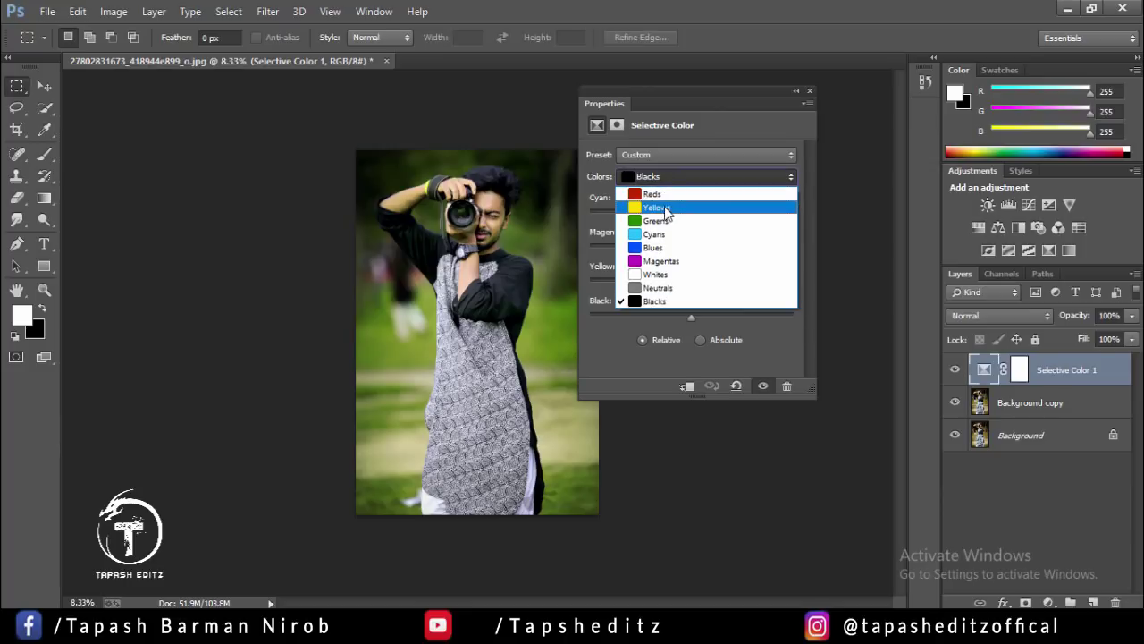
left_click(666, 203)
left_click_drag(707, 315, 717, 314)
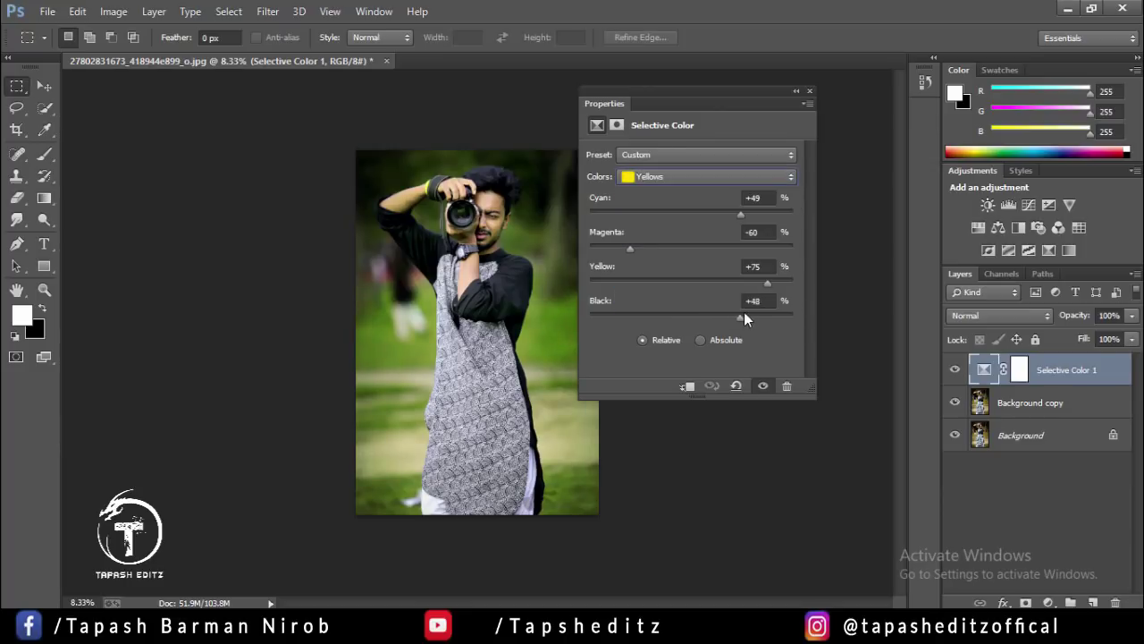
Merge Selective Color 1 down into the Background copy layer.
left_click(795, 91)
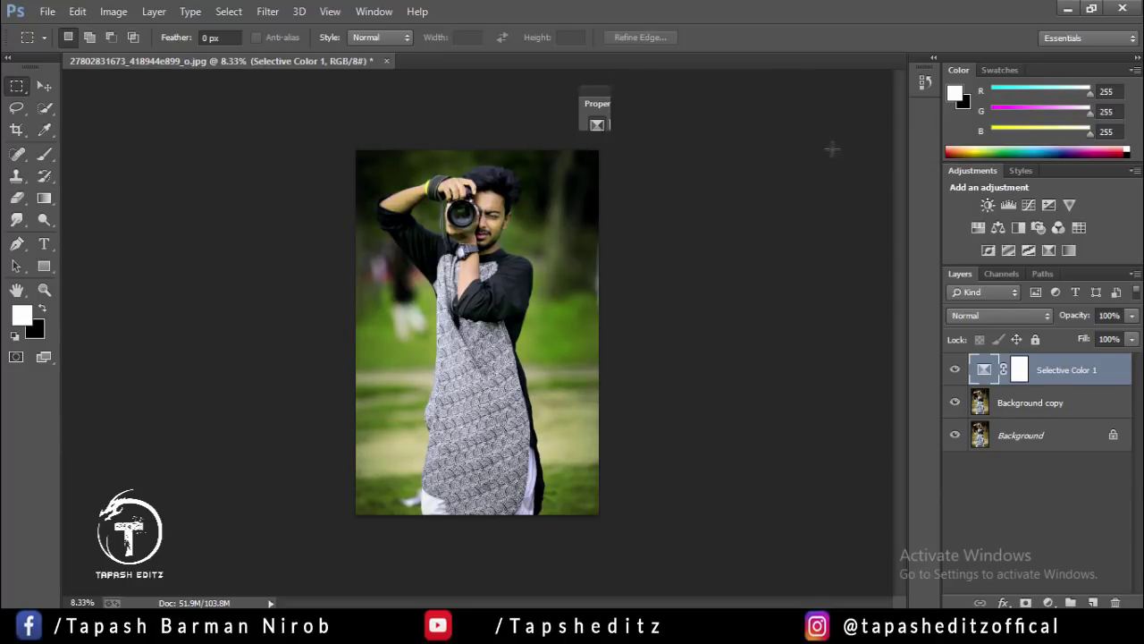
right_click(1081, 363)
left_click(837, 480)
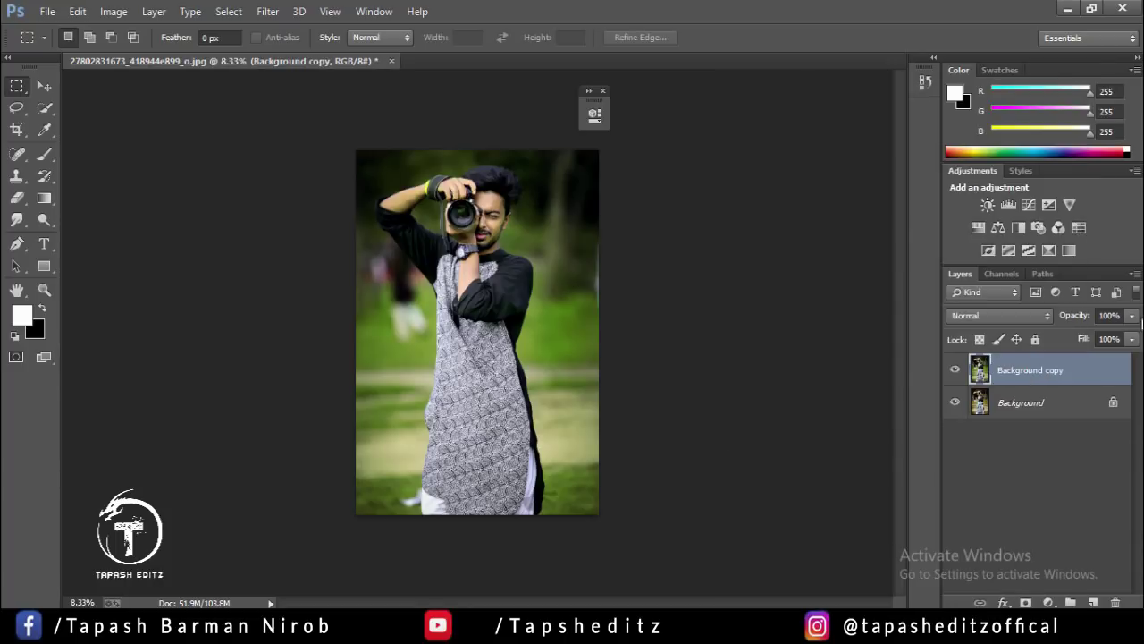
Add another Selective Color layer, adding black and pulling yellow and magenta from the Yellows.
left_click(1049, 252)
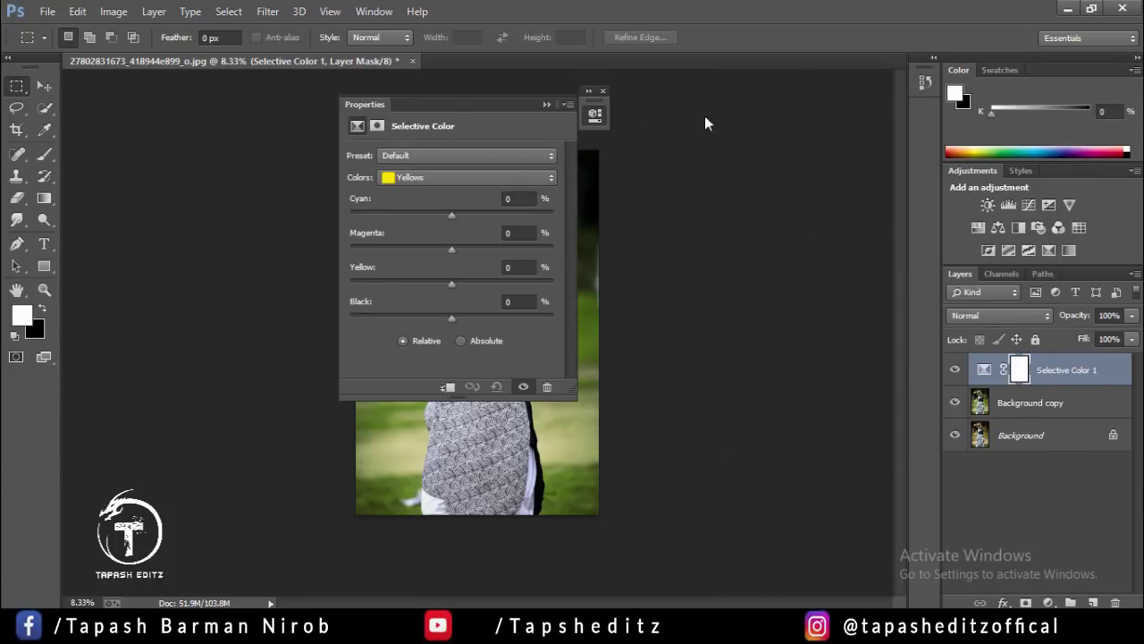
left_click(780, 162)
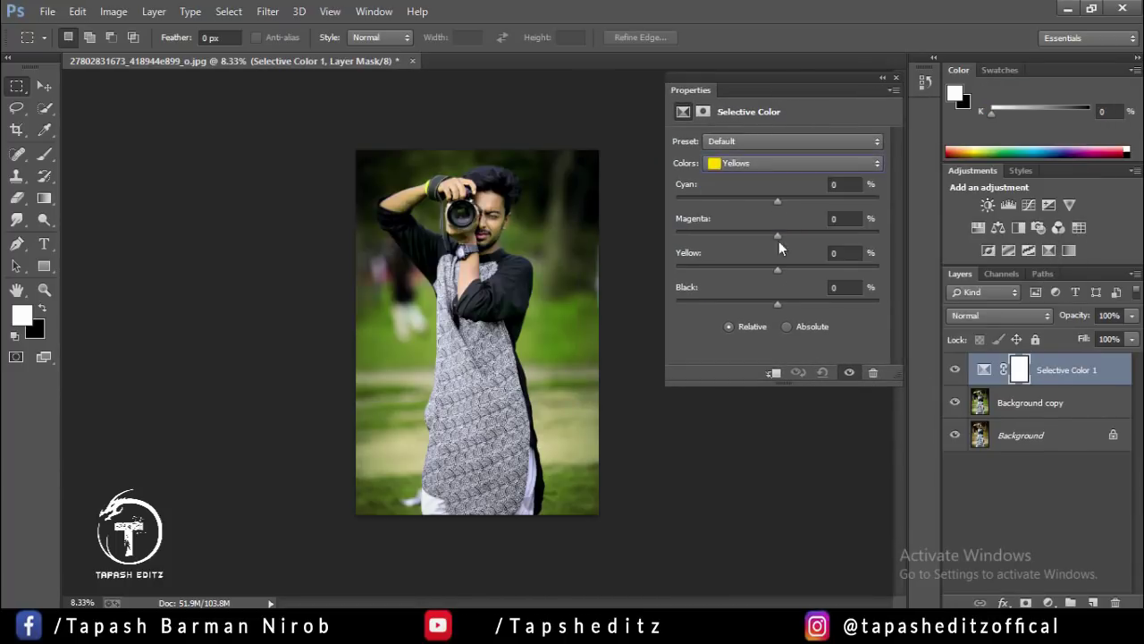
left_click_drag(780, 309, 794, 310)
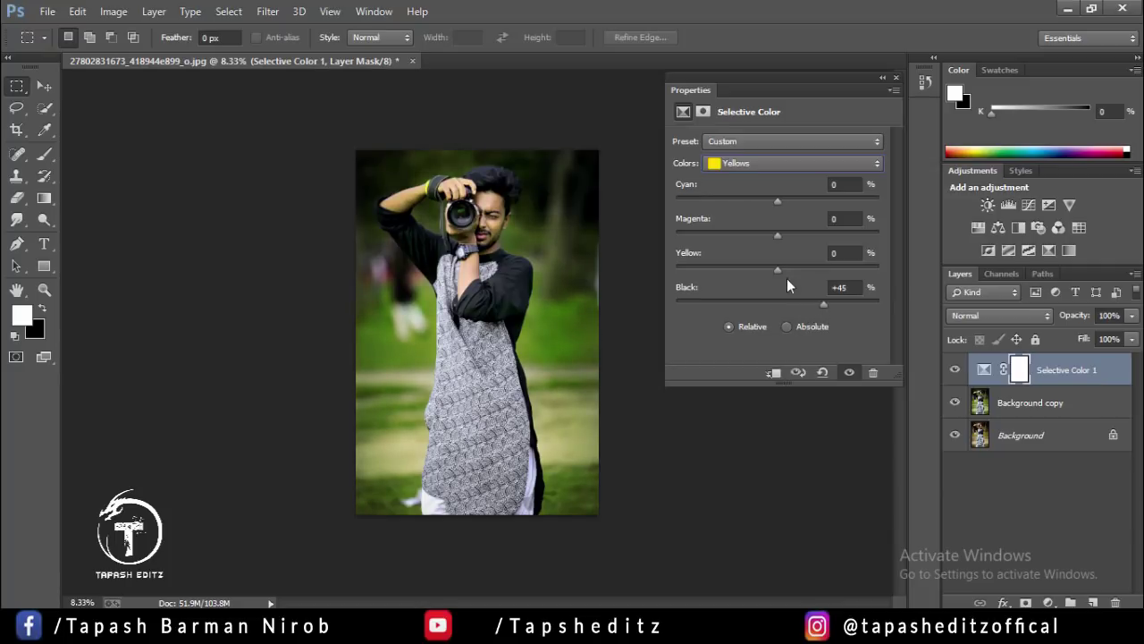
left_click_drag(777, 269, 765, 269)
mouse_move(840, 265)
left_mouse_down()
mouse_move(716, 262)
mouse_move(841, 266)
left_mouse_up()
mouse_move(777, 236)
left_mouse_down()
mouse_move(756, 234)
mouse_move(770, 236)
mouse_move(761, 238)
mouse_move(795, 202)
mouse_move(746, 200)
mouse_move(843, 200)
mouse_move(727, 203)
left_mouse_up()
Lower magenta, black and yellow in the Greens and nudge black in the Reds.
left_click(755, 165)
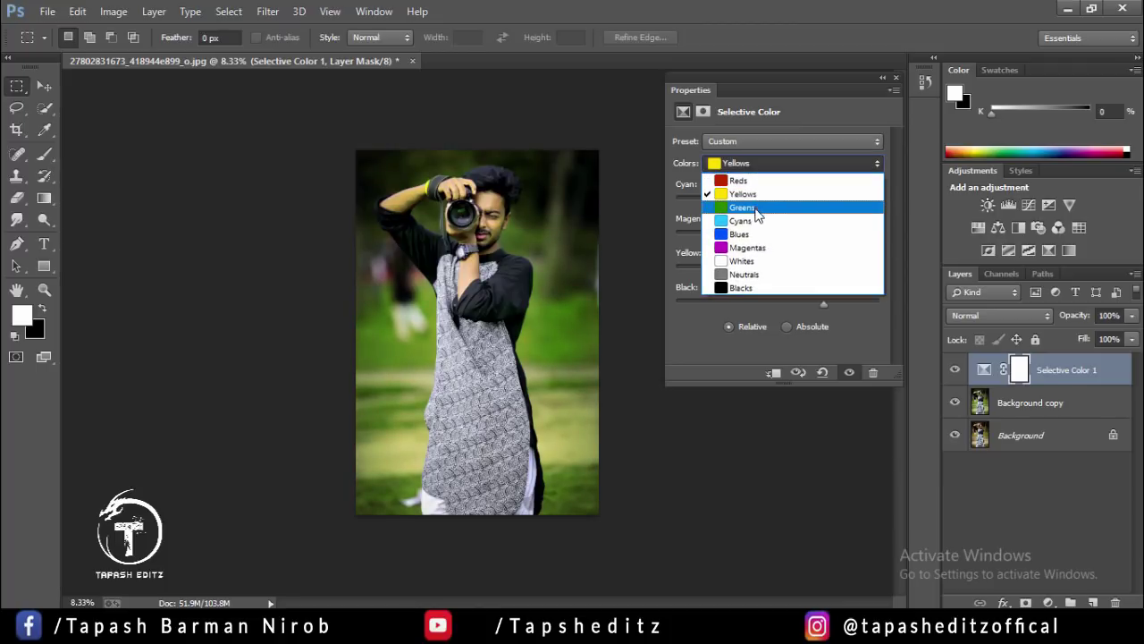
left_click(755, 207)
mouse_move(781, 232)
left_mouse_down()
mouse_move(842, 224)
mouse_move(741, 228)
left_mouse_up()
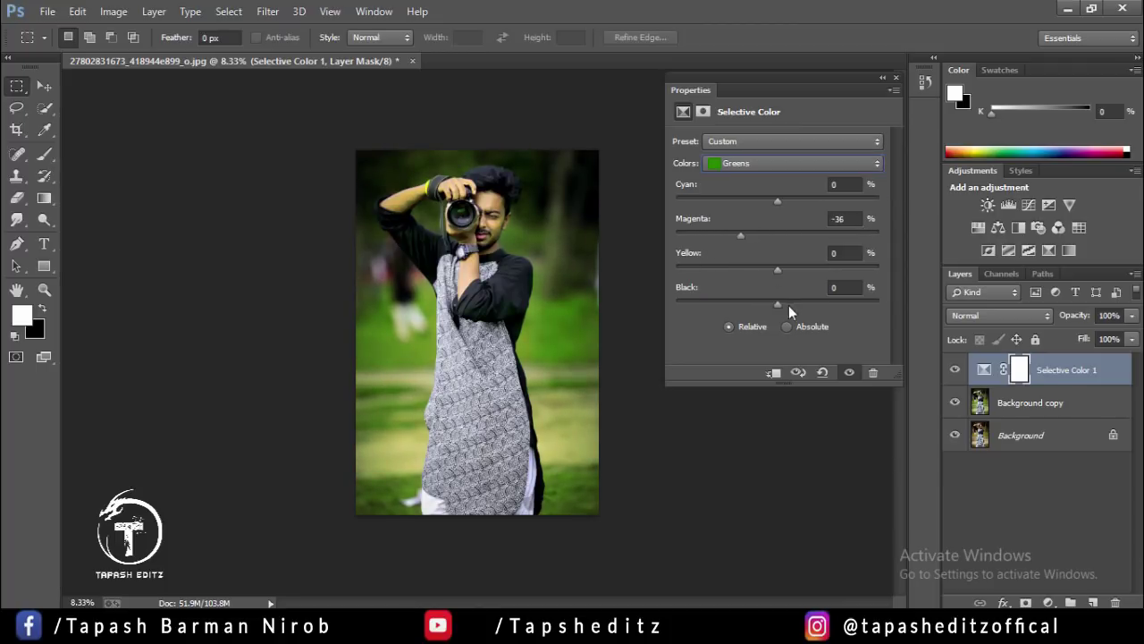
left_click_drag(845, 303, 825, 298)
left_click_drag(777, 267, 732, 265)
left_click(807, 164)
left_click(789, 176)
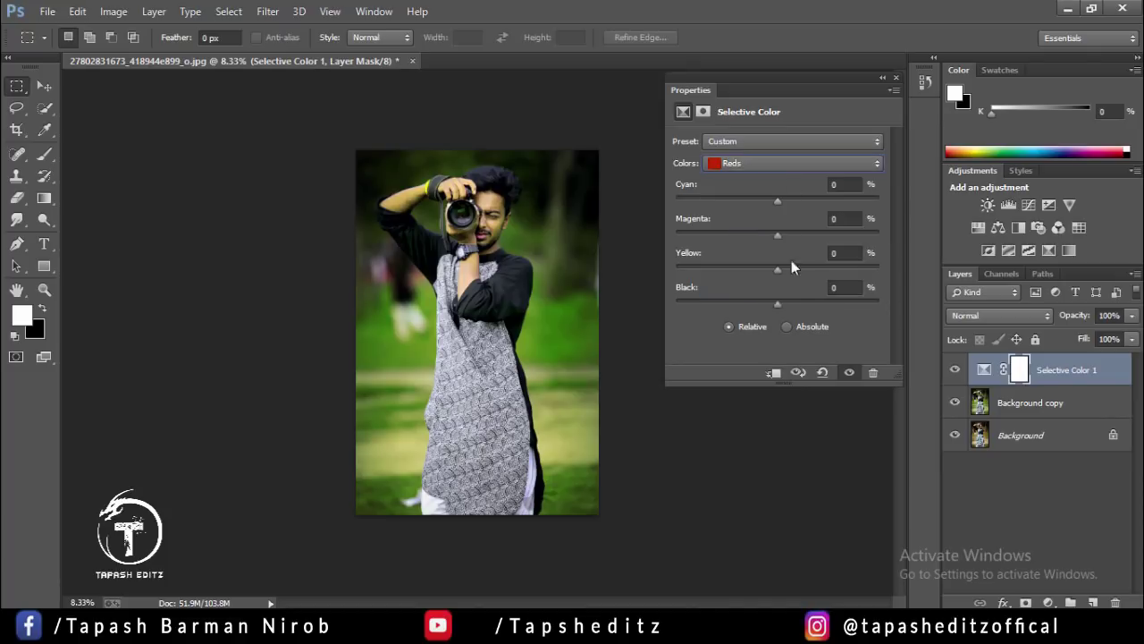
mouse_move(778, 304)
left_mouse_down()
mouse_move(734, 304)
mouse_move(798, 297)
mouse_move(788, 300)
left_mouse_up()
Merge the new Selective Color layer into Background copy and launch the Camera Raw Filter.
left_click(882, 77)
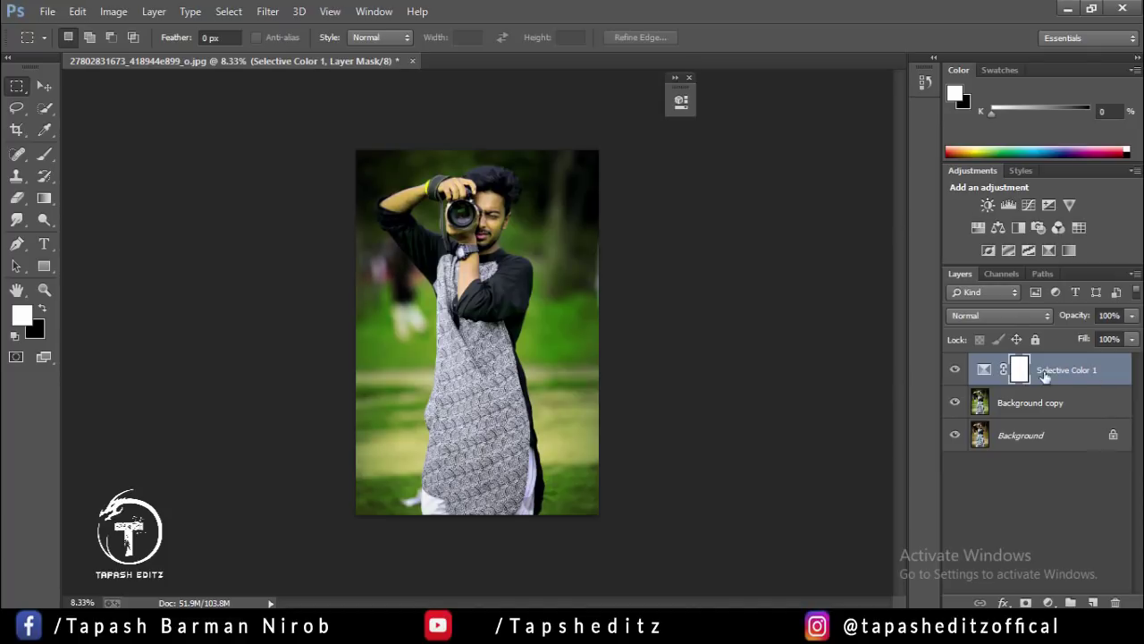
left_click(954, 370)
left_click(954, 370)
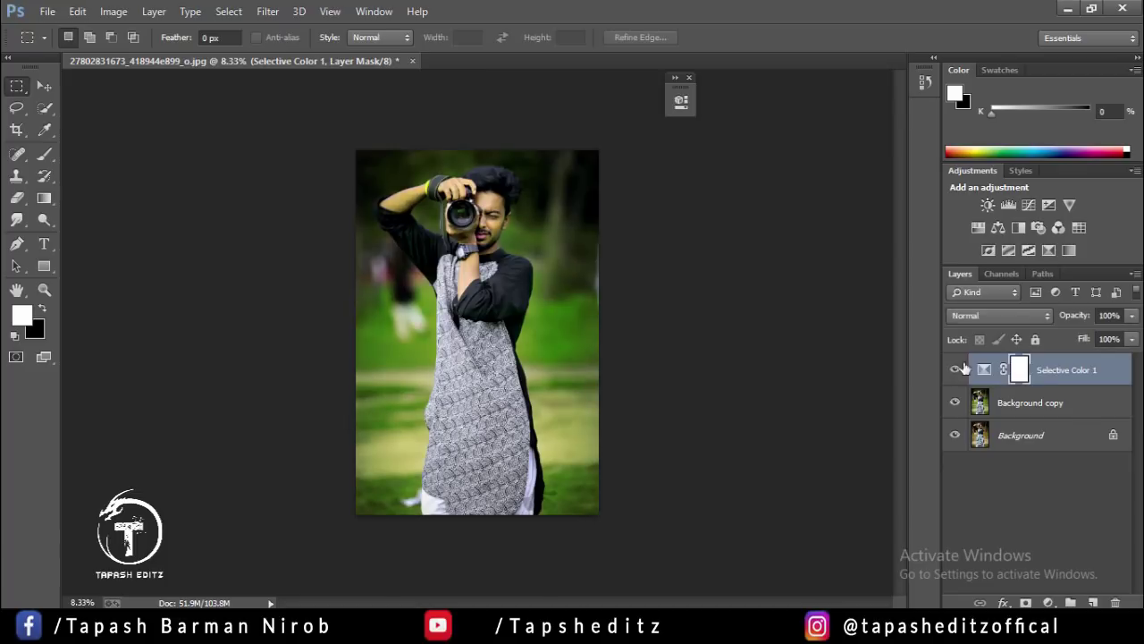
right_click(1059, 375)
left_click(787, 480)
left_click(267, 12)
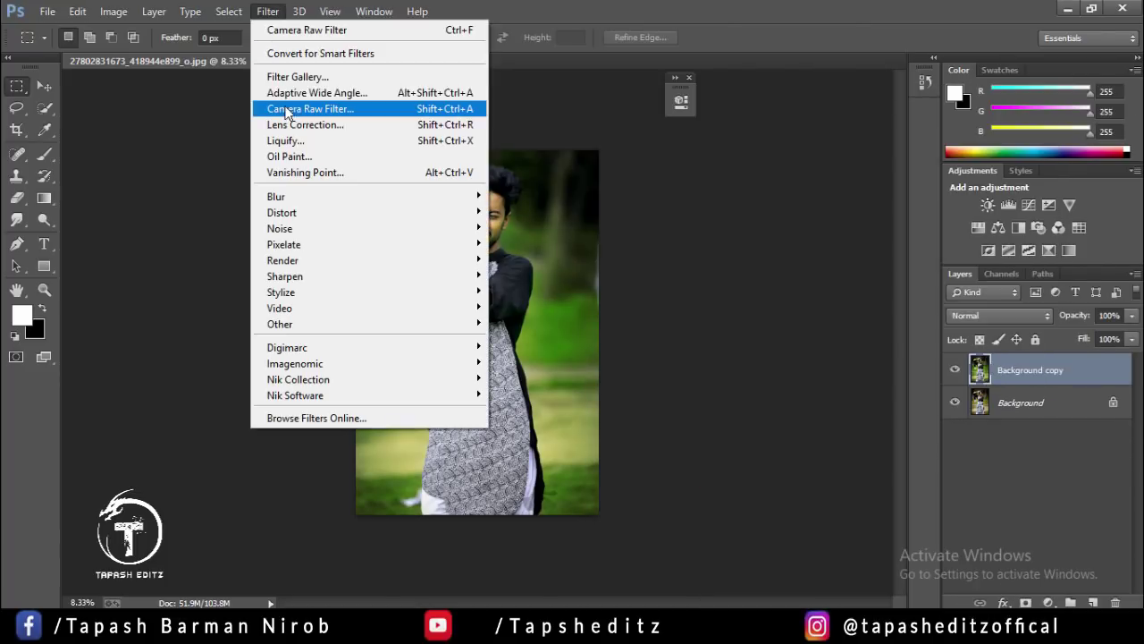
left_click(292, 109)
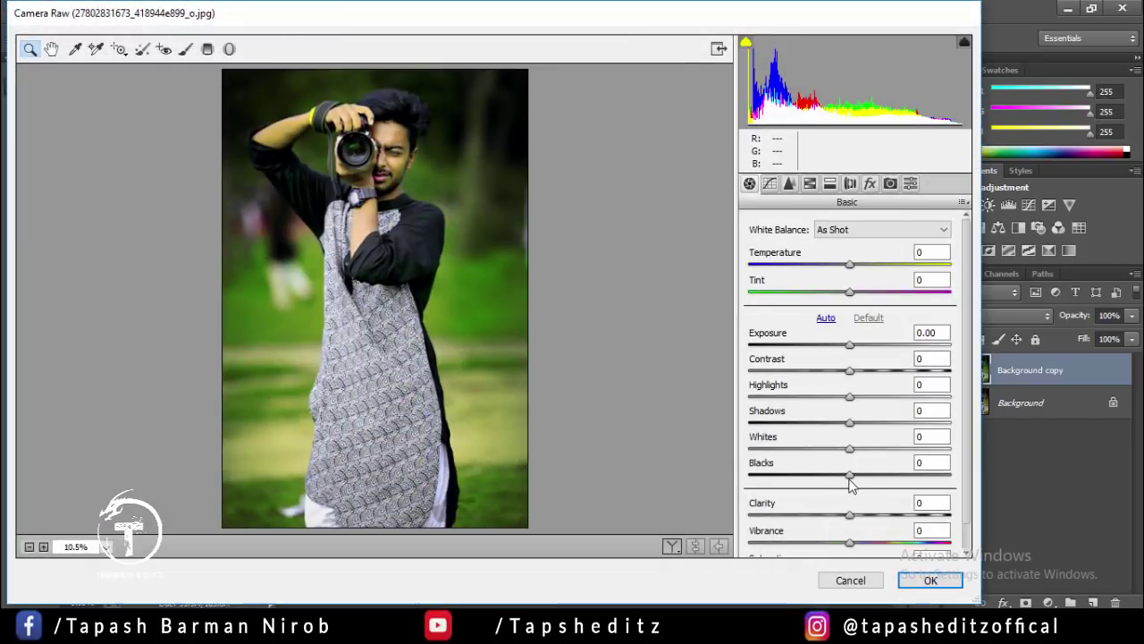
Set Shadows +56, Blacks -46 and Contrast +25 in Camera Raw's Basic panel.
left_click_drag(849, 422, 909, 430)
left_click_drag(851, 475, 803, 480)
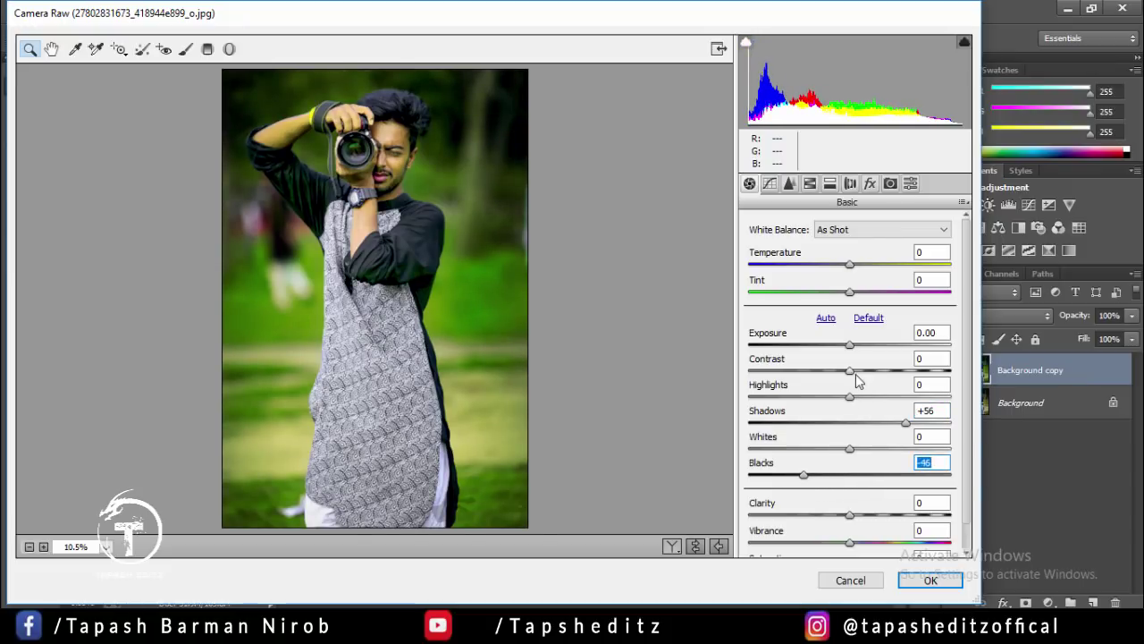
left_click_drag(851, 370, 874, 370)
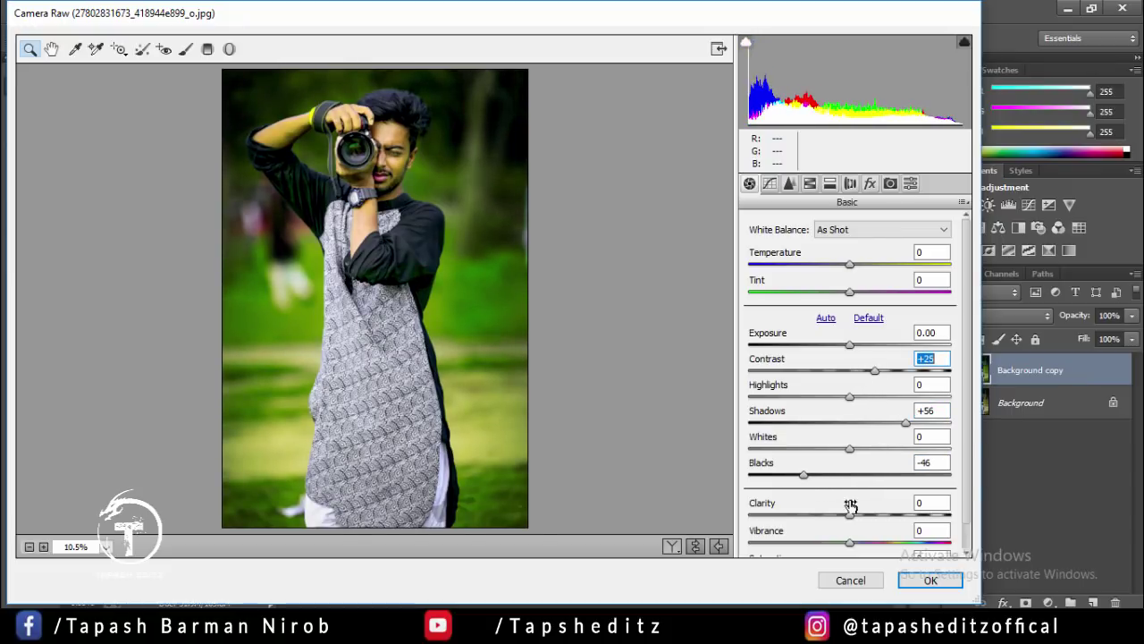
mouse_move(850, 515)
left_mouse_down()
mouse_move(864, 517)
mouse_move(831, 514)
left_mouse_up()
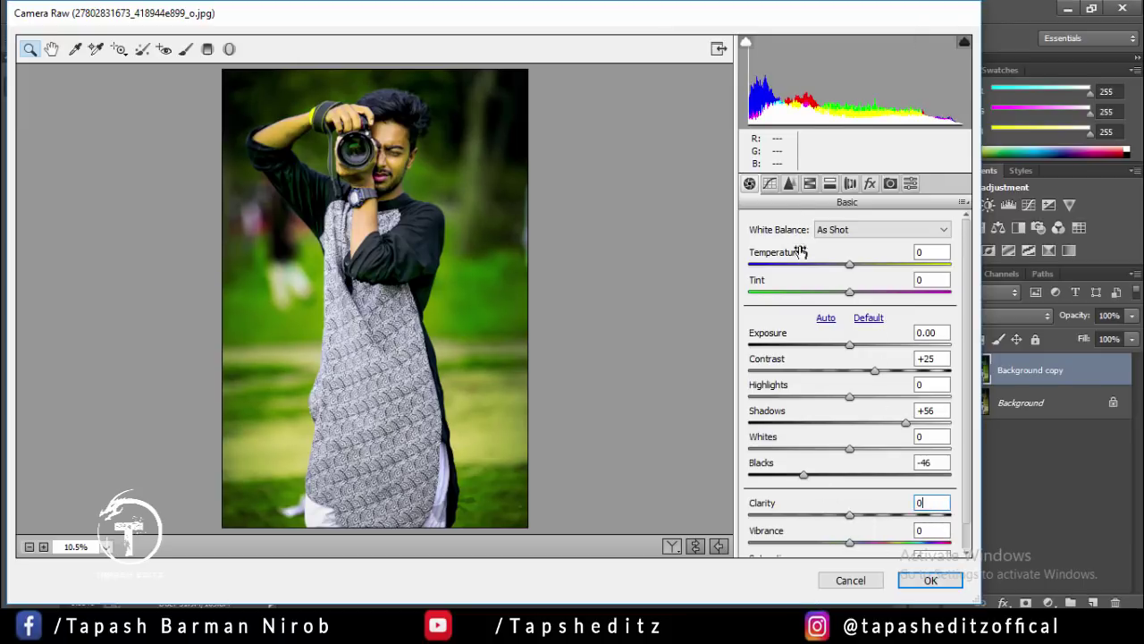
Raise Luminance noise reduction in the Detail panel.
left_click(789, 183)
left_click_drag(758, 396, 843, 390)
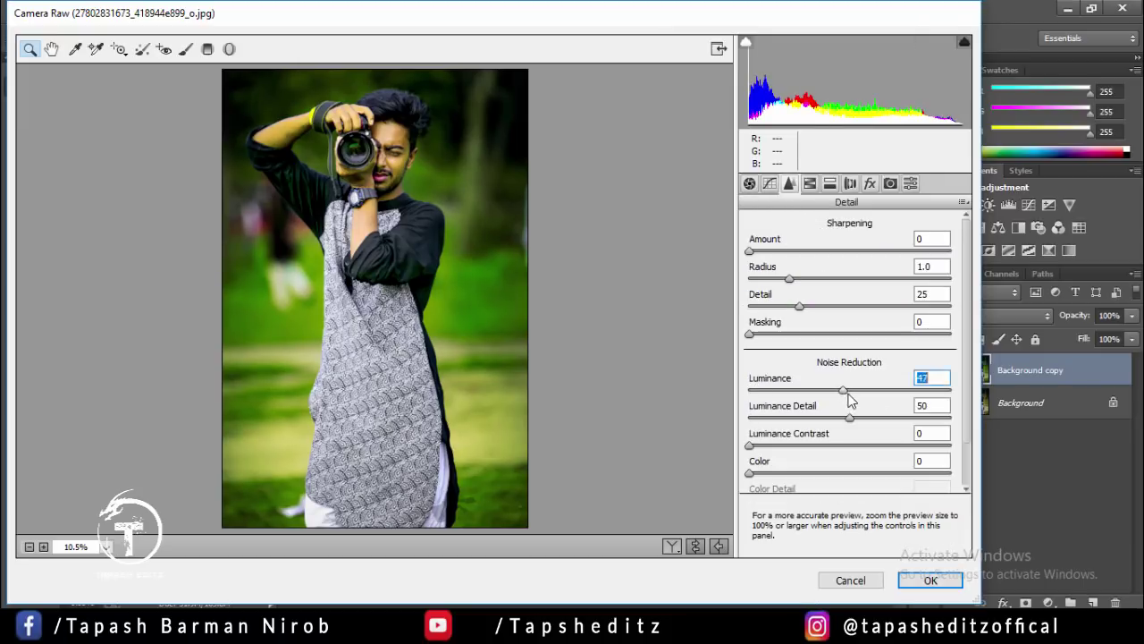
left_click(809, 183)
Darken Oranges luminance, boost Oranges and Greens saturation, and reduce Yellows saturation.
left_click(849, 248)
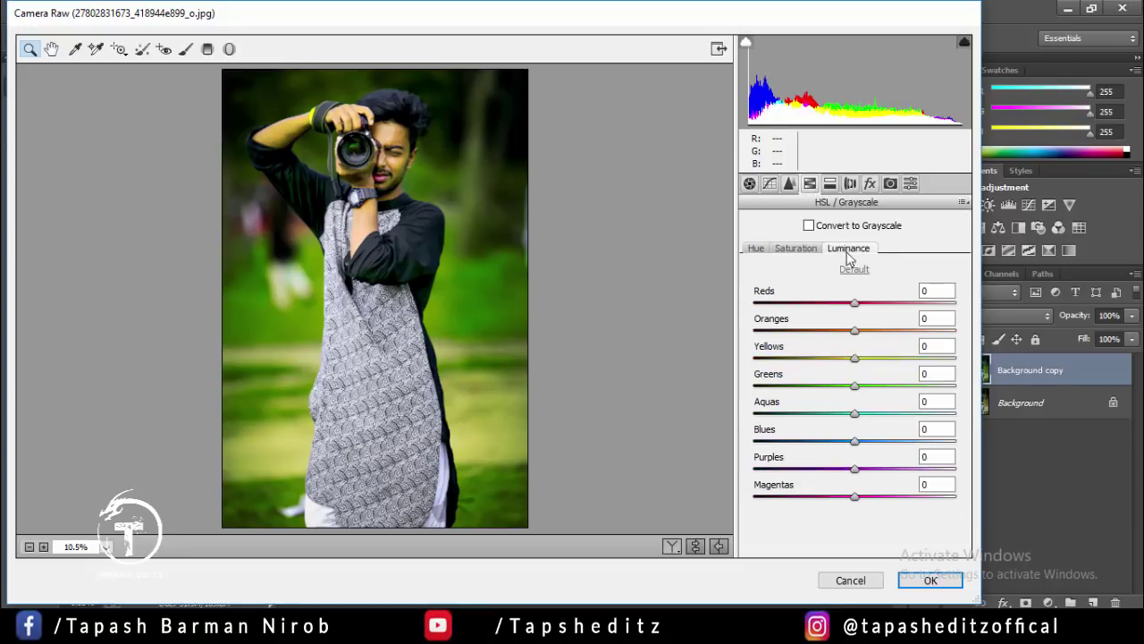
mouse_move(855, 330)
left_mouse_down()
mouse_move(835, 328)
mouse_move(872, 330)
mouse_move(839, 357)
mouse_move(844, 385)
left_mouse_up()
left_click(795, 247)
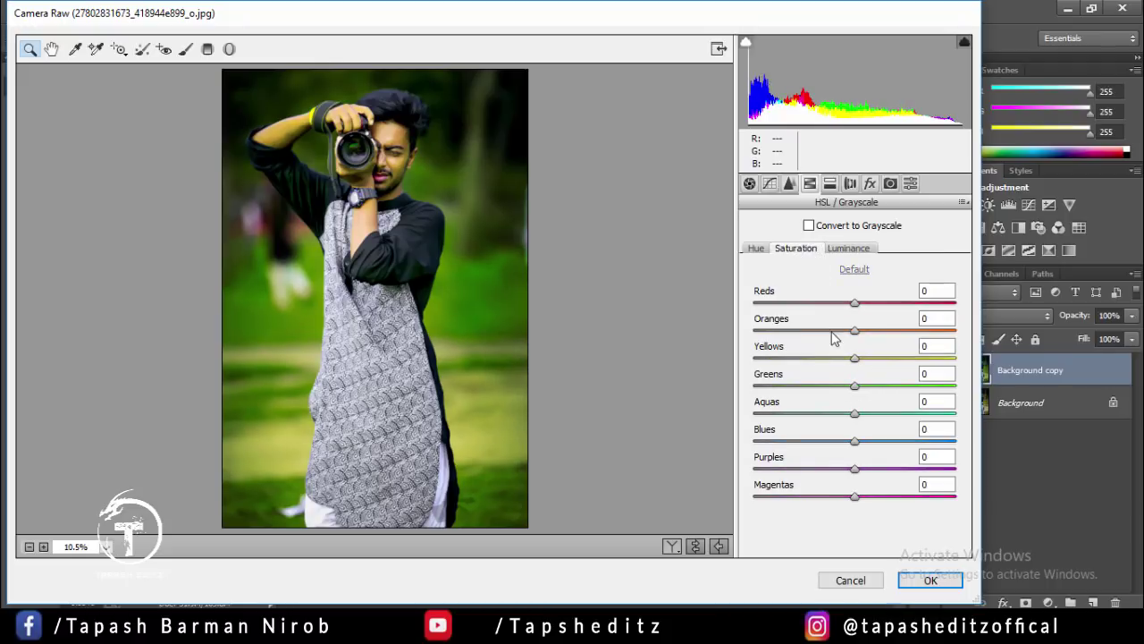
mouse_move(855, 331)
left_mouse_down()
mouse_move(893, 325)
mouse_move(855, 359)
mouse_move(838, 357)
mouse_move(939, 357)
mouse_move(842, 351)
left_mouse_up()
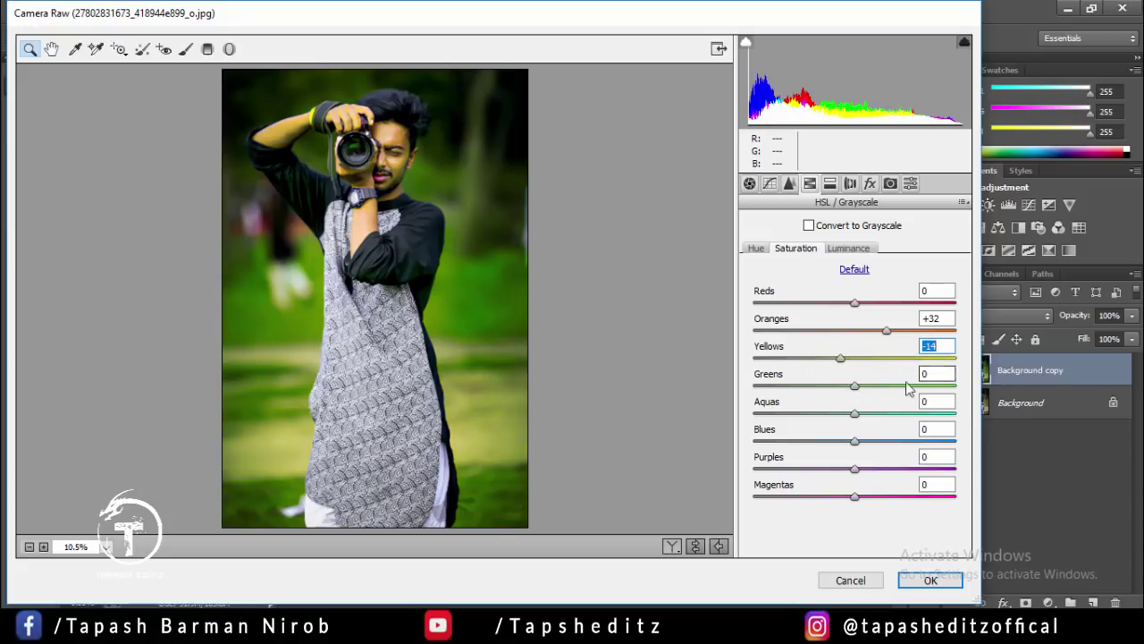
mouse_move(854, 385)
left_mouse_down()
mouse_move(870, 385)
mouse_move(759, 385)
mouse_move(899, 383)
left_mouse_up()
mouse_move(841, 358)
left_mouse_down()
mouse_move(876, 359)
mouse_move(828, 358)
left_mouse_up()
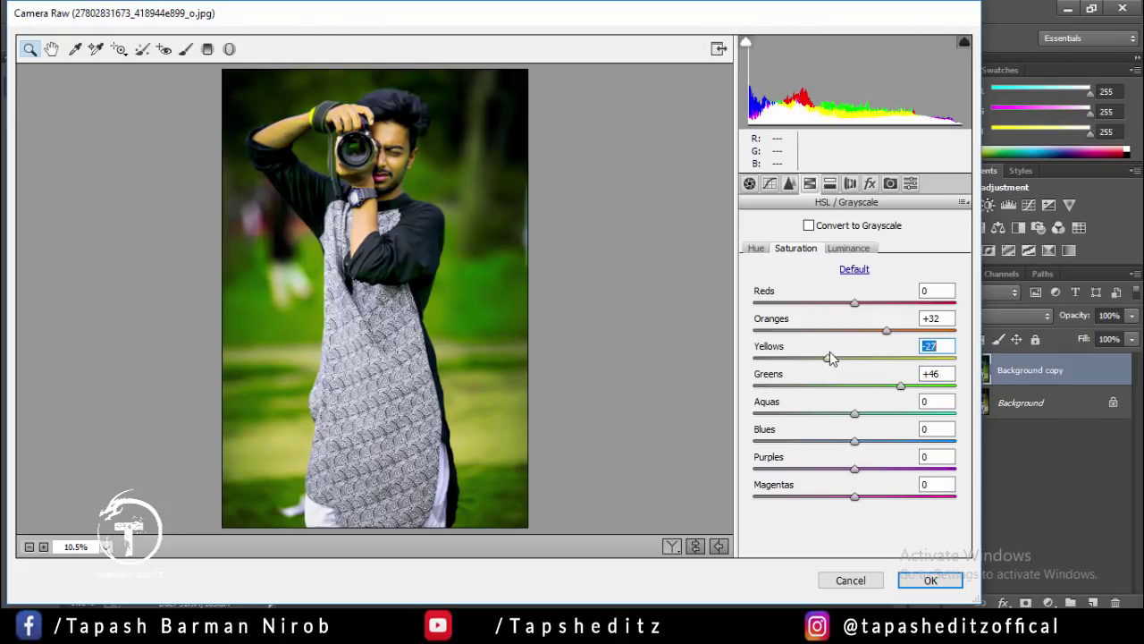
Shift Yellows hue to -15 and Greens hue to +4, then apply the filter.
left_click(756, 248)
mouse_move(855, 385)
left_mouse_down()
mouse_move(815, 383)
mouse_move(894, 376)
mouse_move(835, 379)
mouse_move(858, 376)
mouse_move(826, 360)
mouse_move(859, 359)
mouse_move(841, 357)
left_mouse_up()
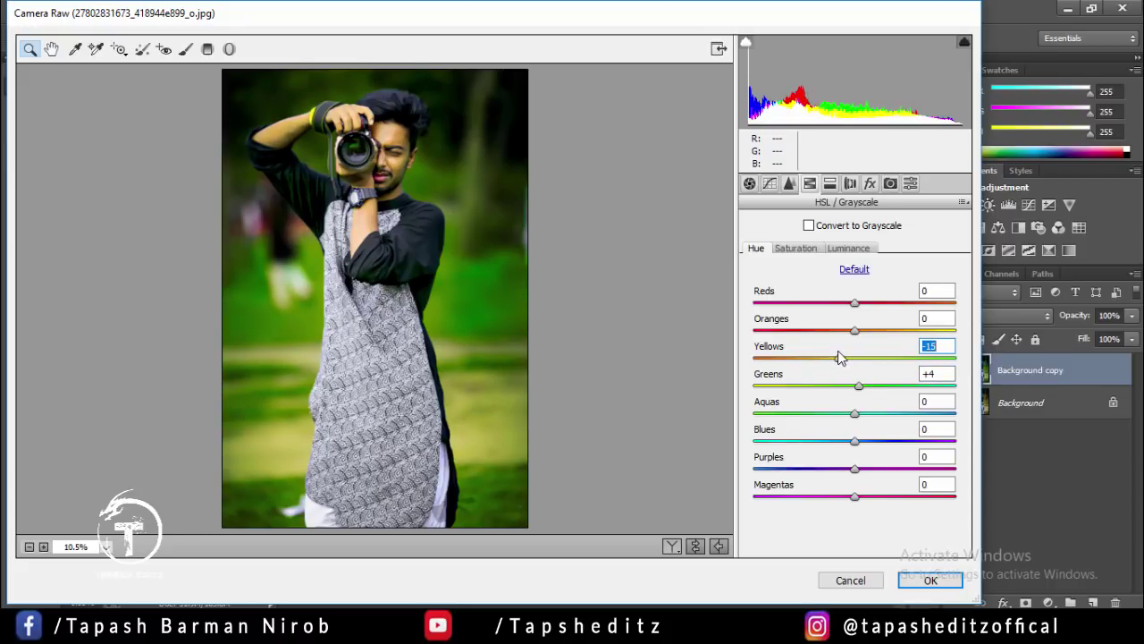
left_click(930, 580)
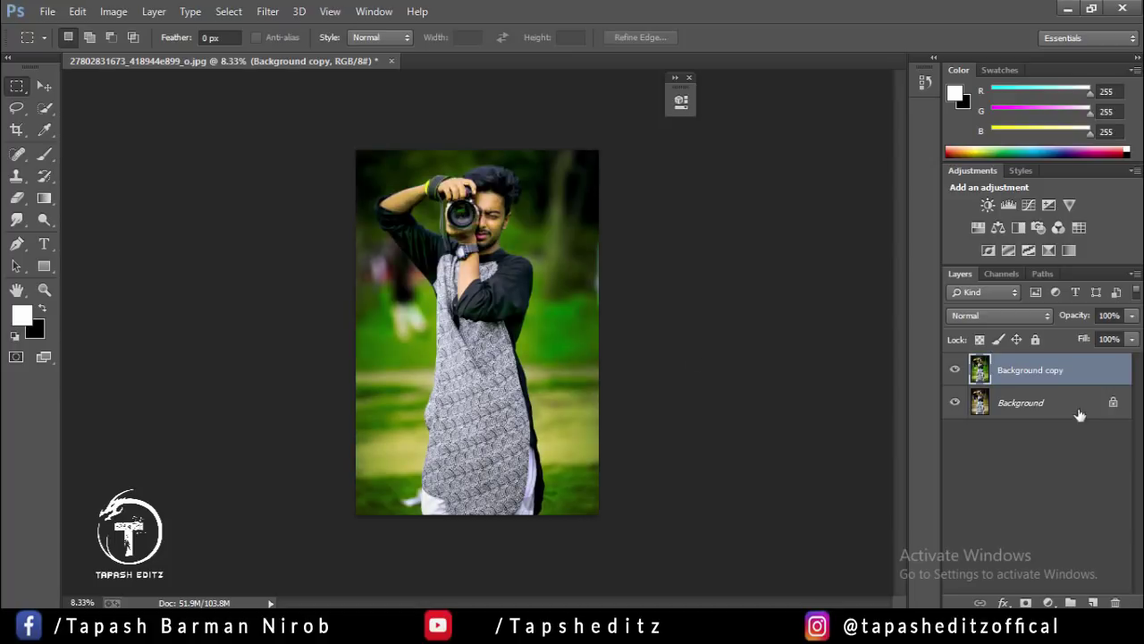
Compare Background copy with the original, then add a new Selective Color layer on Yellows.
left_click(947, 370)
left_click(947, 369)
left_click(948, 369)
left_click(947, 369)
left_click(1049, 250)
left_click_drag(556, 89, 811, 89)
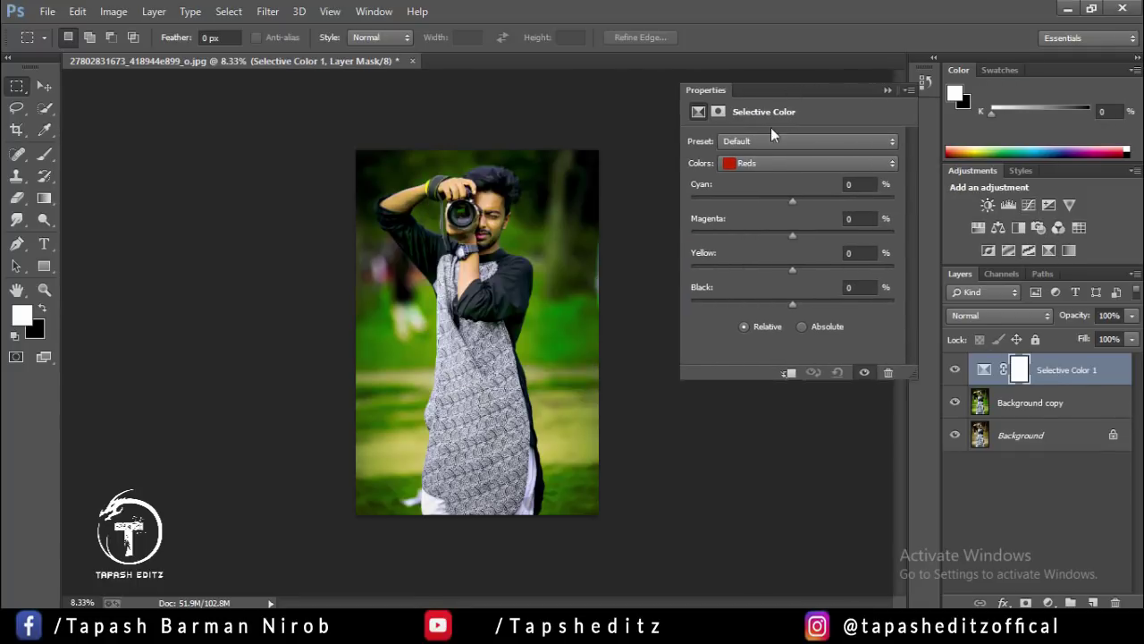
left_click(760, 163)
left_click(760, 188)
Adjust black, yellow and cyan in the Yellows, then lighten and rebalance the Reds.
mouse_move(783, 301)
left_mouse_down()
mouse_move(815, 301)
mouse_move(777, 301)
mouse_move(784, 268)
mouse_move(737, 266)
mouse_move(811, 266)
left_mouse_up()
mouse_move(740, 270)
left_mouse_down()
mouse_move(756, 269)
mouse_move(742, 235)
mouse_move(828, 233)
mouse_move(780, 233)
left_mouse_up()
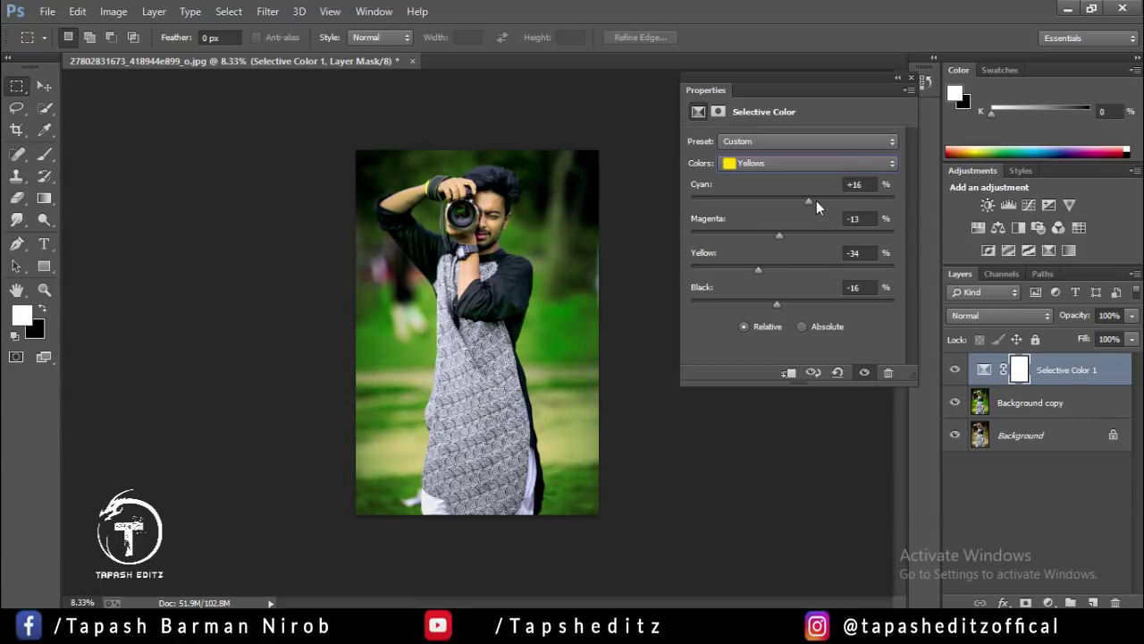
left_click_drag(856, 198, 743, 198)
left_click(805, 163)
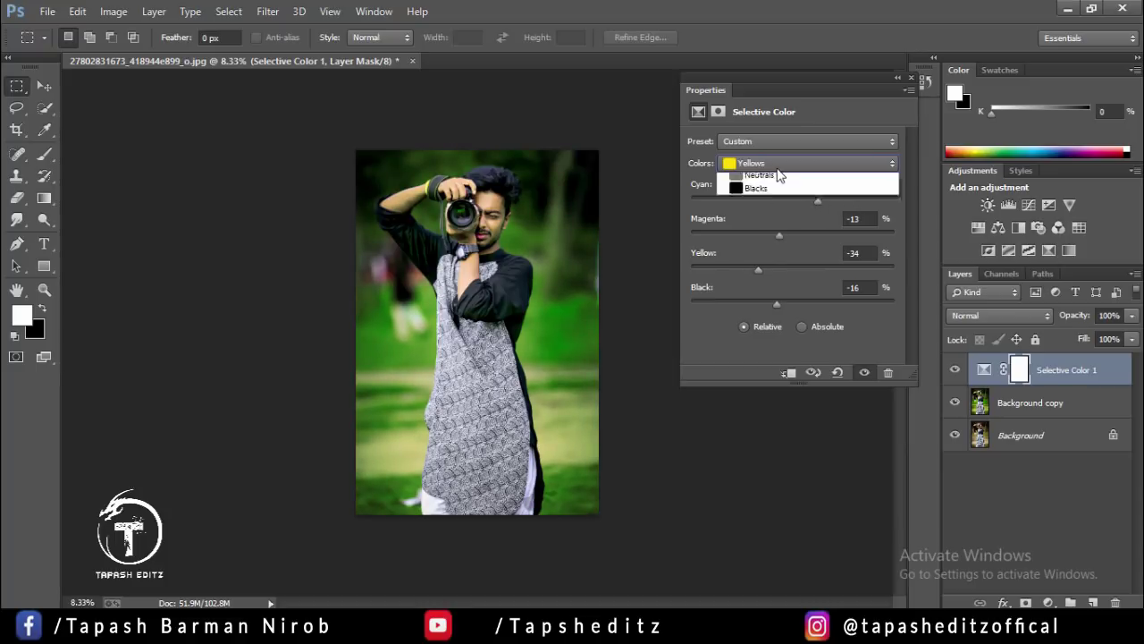
left_click(743, 174)
mouse_move(793, 302)
left_mouse_down()
mouse_move(767, 300)
mouse_move(813, 297)
mouse_move(783, 296)
mouse_move(786, 269)
left_mouse_up()
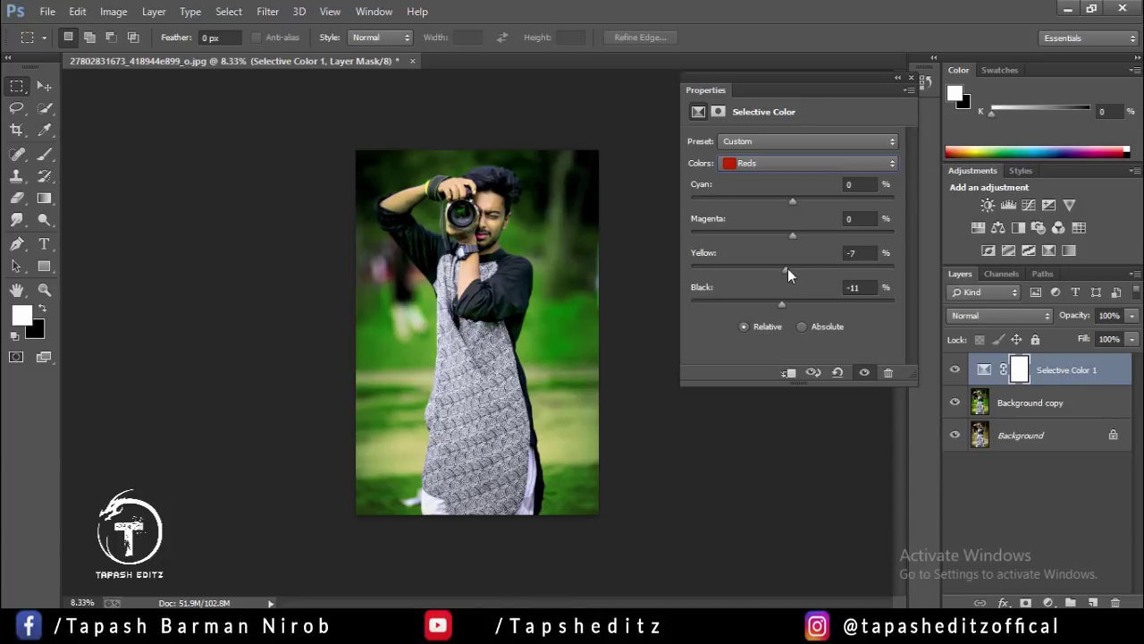
mouse_move(703, 266)
left_mouse_down()
mouse_move(802, 268)
mouse_move(774, 236)
mouse_move(821, 236)
left_mouse_up()
Tweak the Blacks and set Greens to Cyan -29, Magenta -26, Yellow +23, Black +7.
left_click(831, 162)
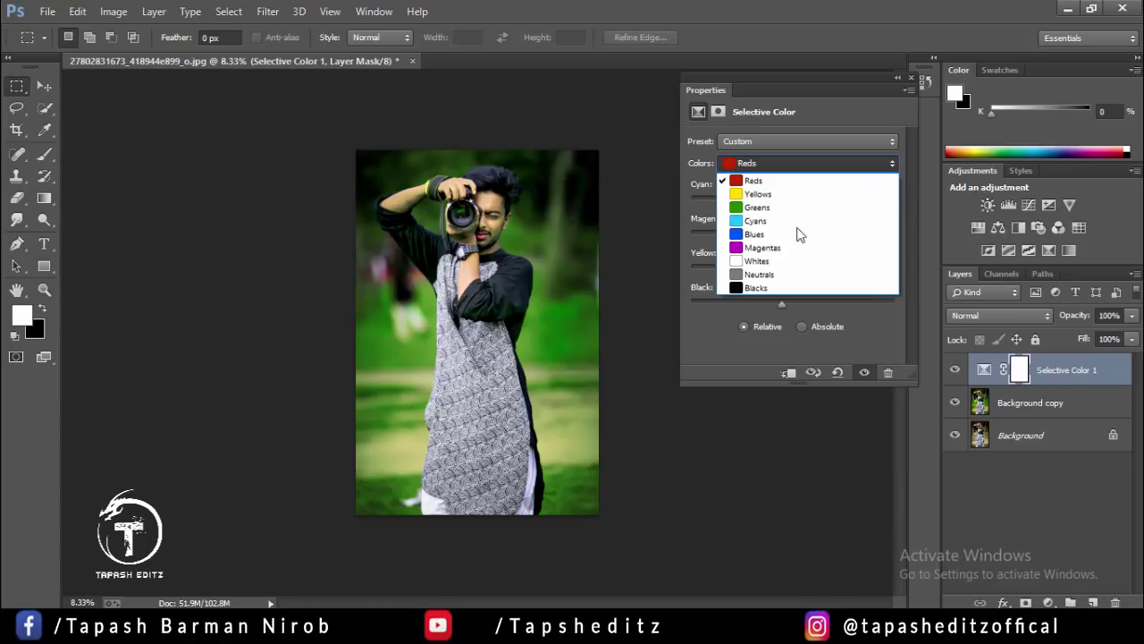
left_click(792, 292)
left_click_drag(792, 303, 798, 306)
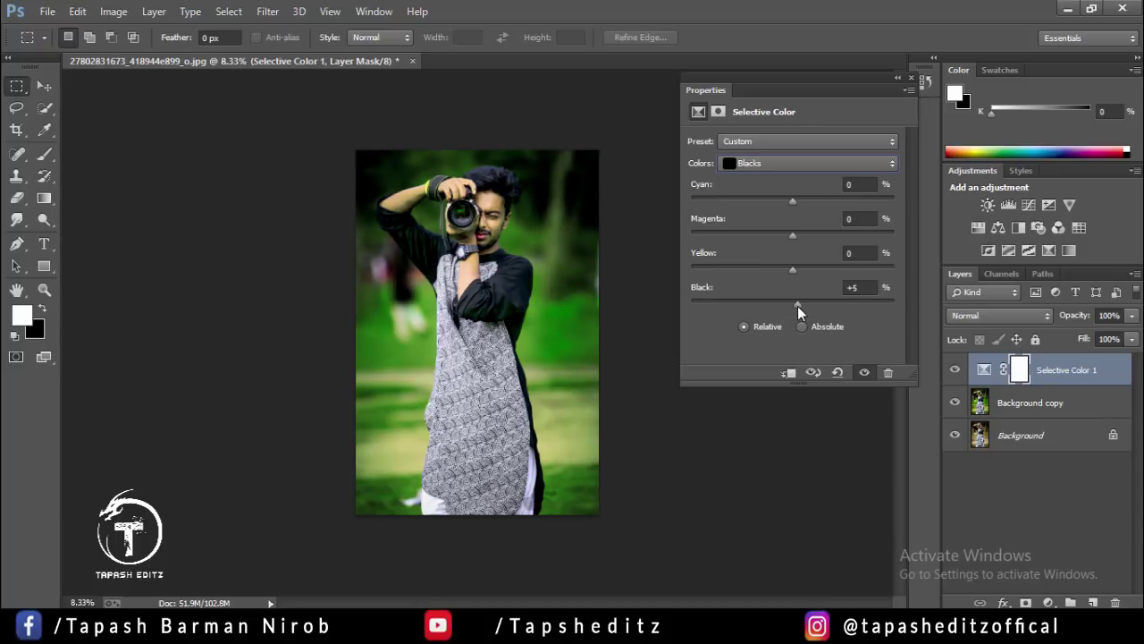
left_click(780, 167)
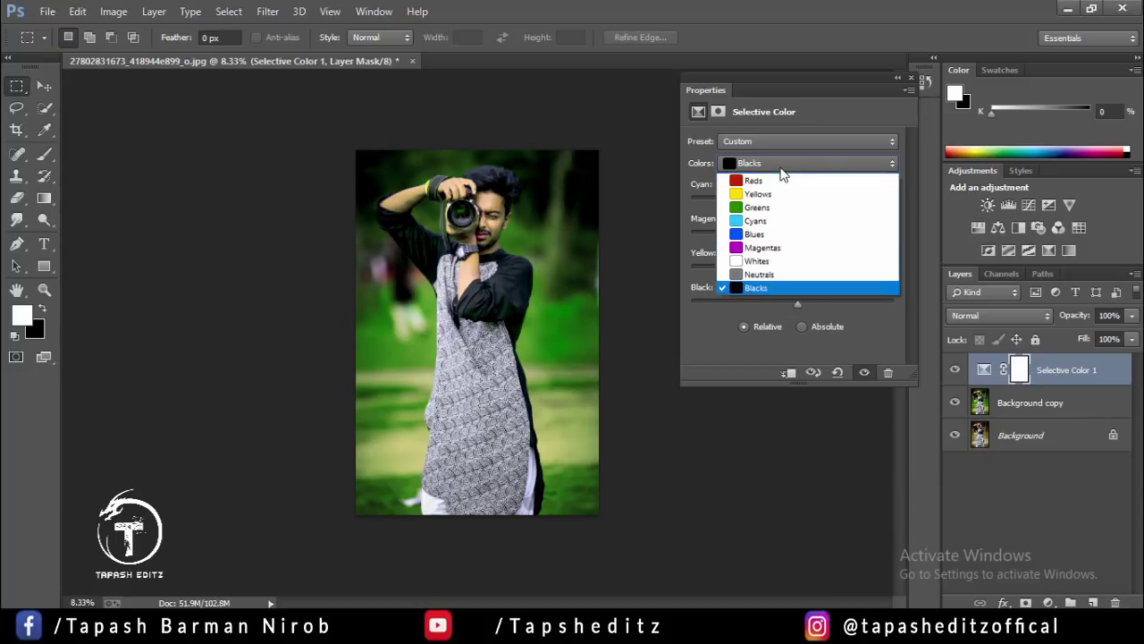
left_click(780, 207)
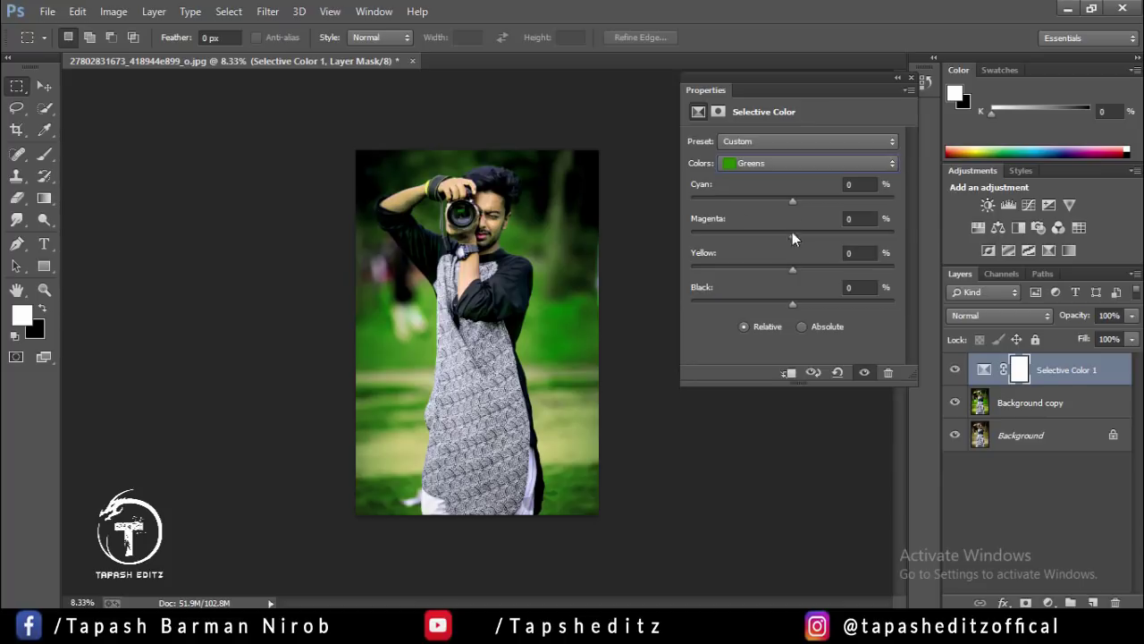
mouse_move(882, 201)
left_mouse_down()
mouse_move(717, 203)
mouse_move(771, 202)
mouse_move(766, 236)
mouse_move(840, 274)
mouse_move(813, 271)
mouse_move(782, 303)
mouse_move(753, 301)
mouse_move(847, 299)
mouse_move(800, 296)
left_mouse_up()
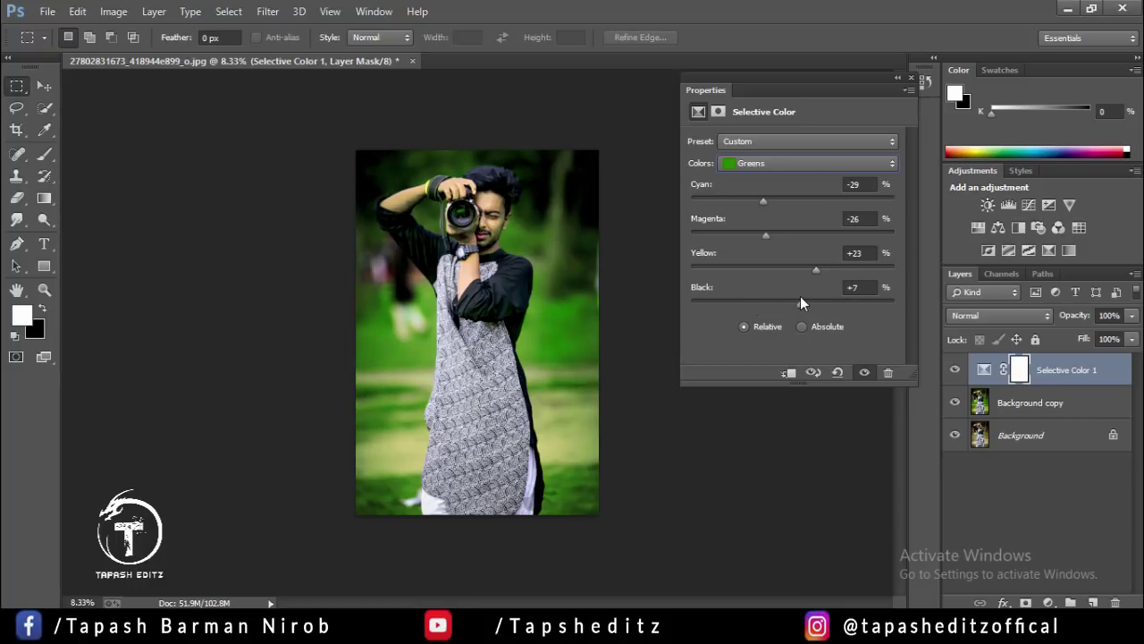
left_click(897, 78)
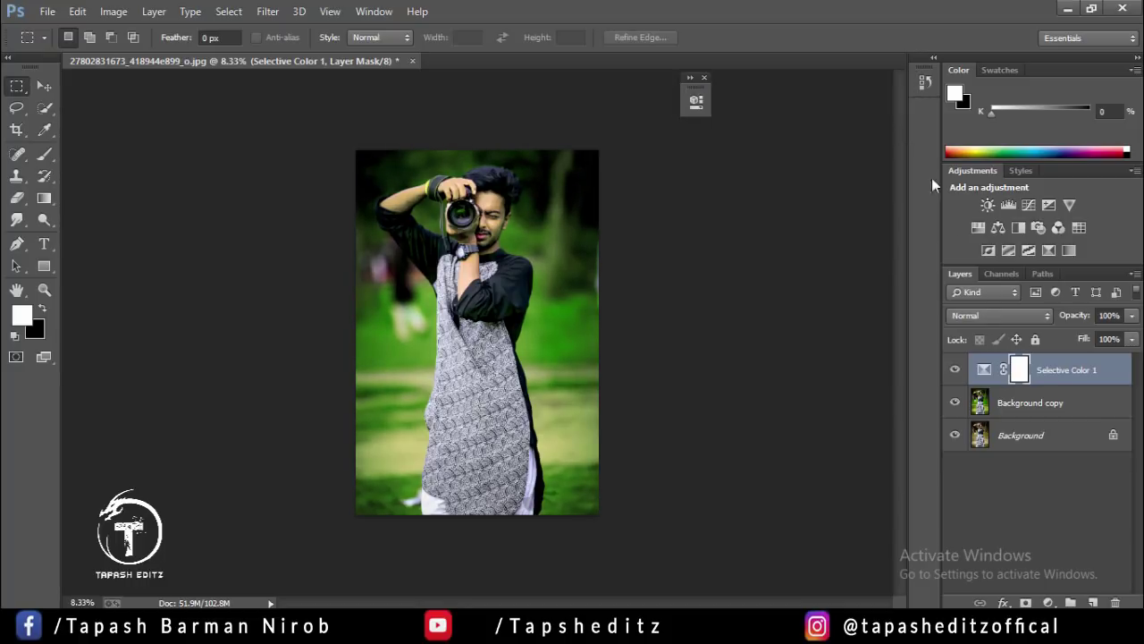
Merge Selective Color 1 down into the Background copy layer.
left_click(955, 369)
left_click(956, 370)
right_click(1046, 377)
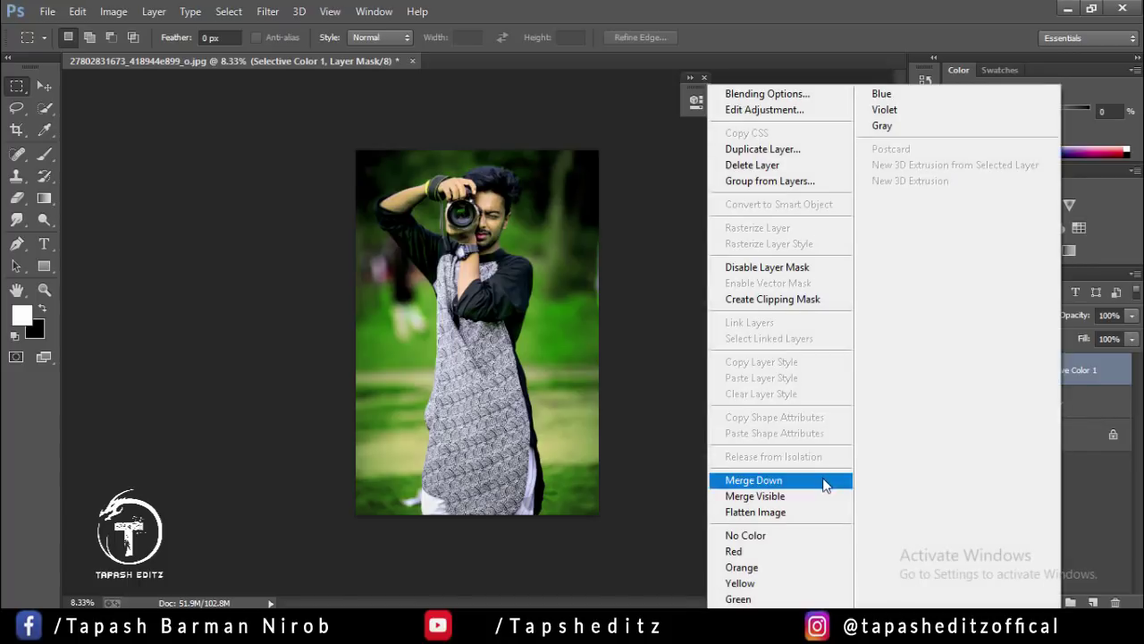
left_click(746, 480)
Open the Camera Raw Filter and raise Luminance noise reduction.
left_click(283, 18)
left_click(311, 99)
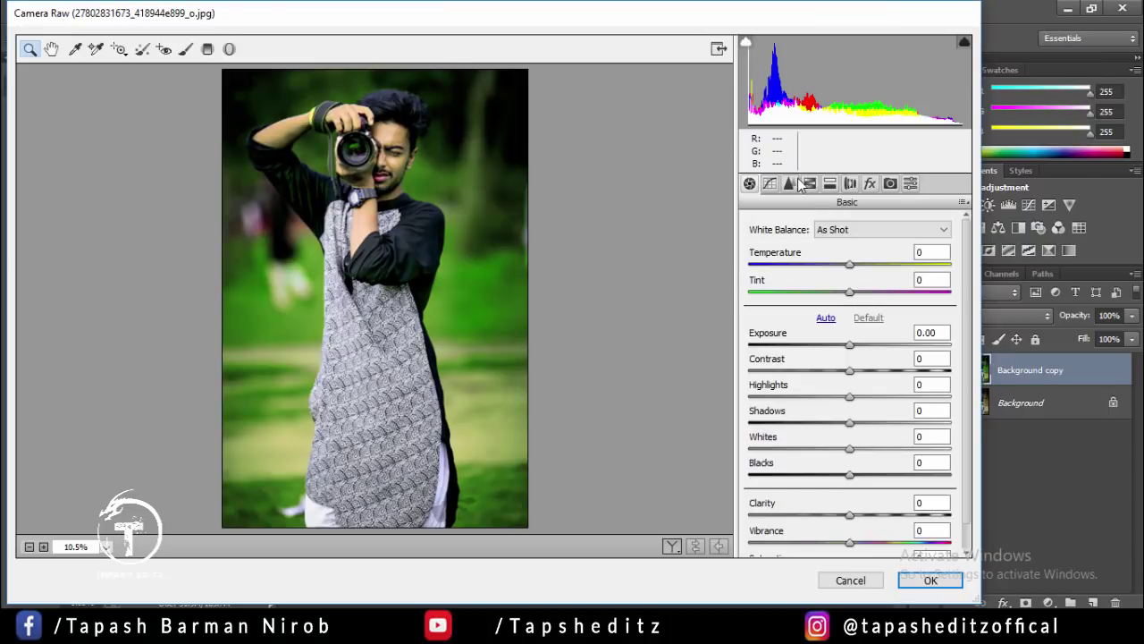
left_click(790, 184)
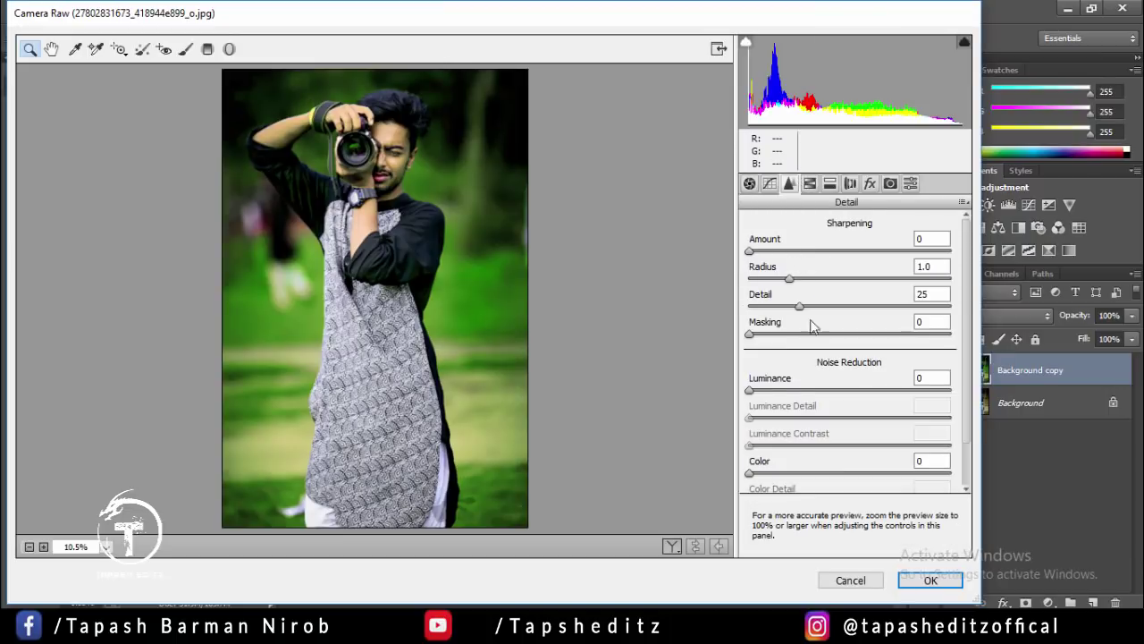
left_click_drag(790, 391, 840, 391)
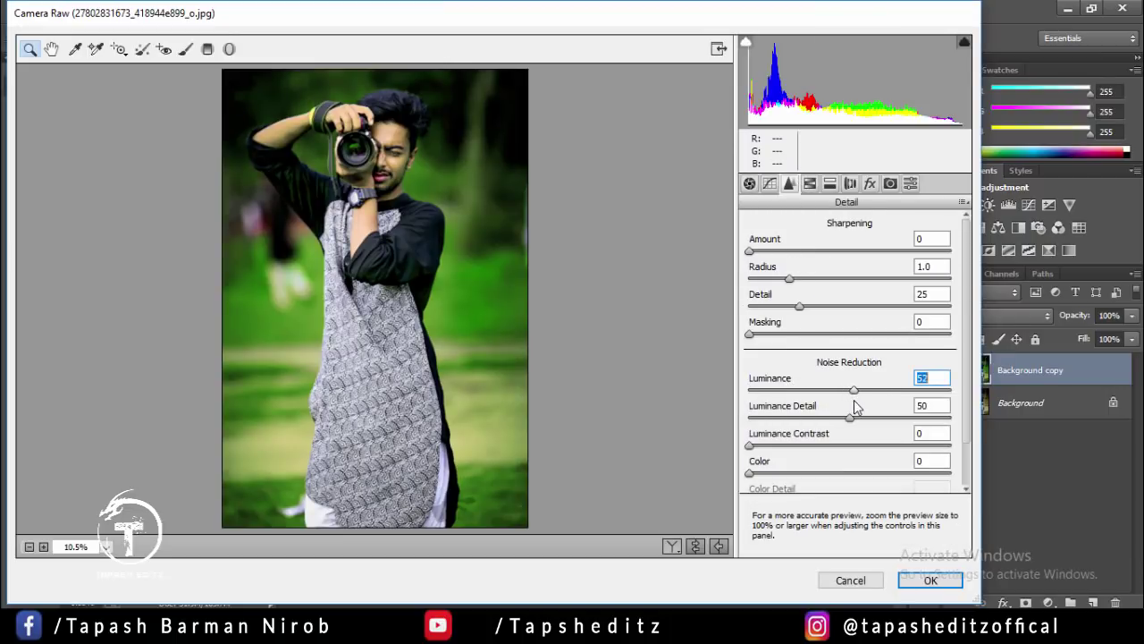
Set Green Primary Hue -23, Saturation -2 and Blue Primary Hue +1, then apply.
left_click(870, 183)
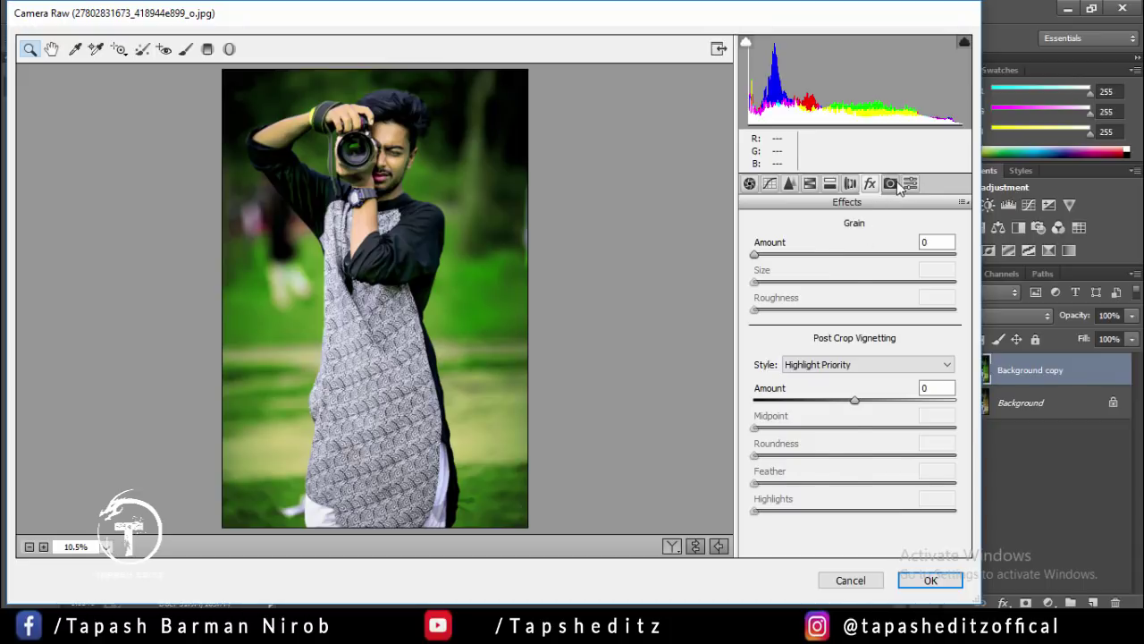
left_click(890, 184)
mouse_move(855, 421)
left_mouse_down()
mouse_move(797, 429)
mouse_move(831, 423)
mouse_move(906, 449)
mouse_move(870, 459)
left_mouse_up()
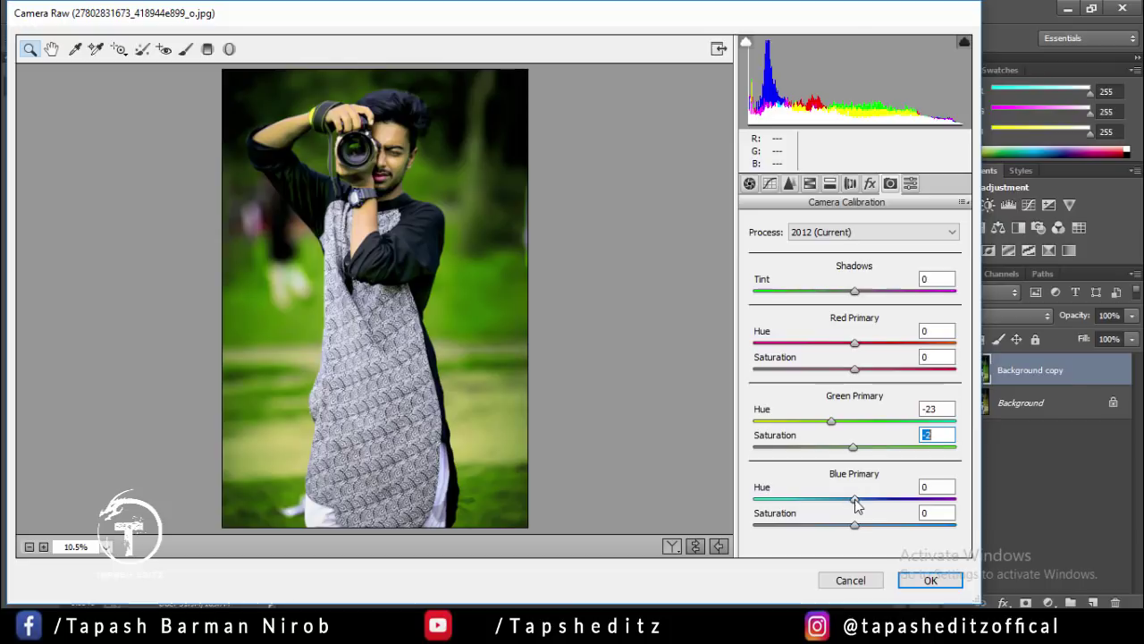
mouse_move(855, 498)
left_mouse_down()
mouse_move(828, 499)
mouse_move(876, 502)
mouse_move(825, 529)
mouse_move(852, 526)
left_mouse_up()
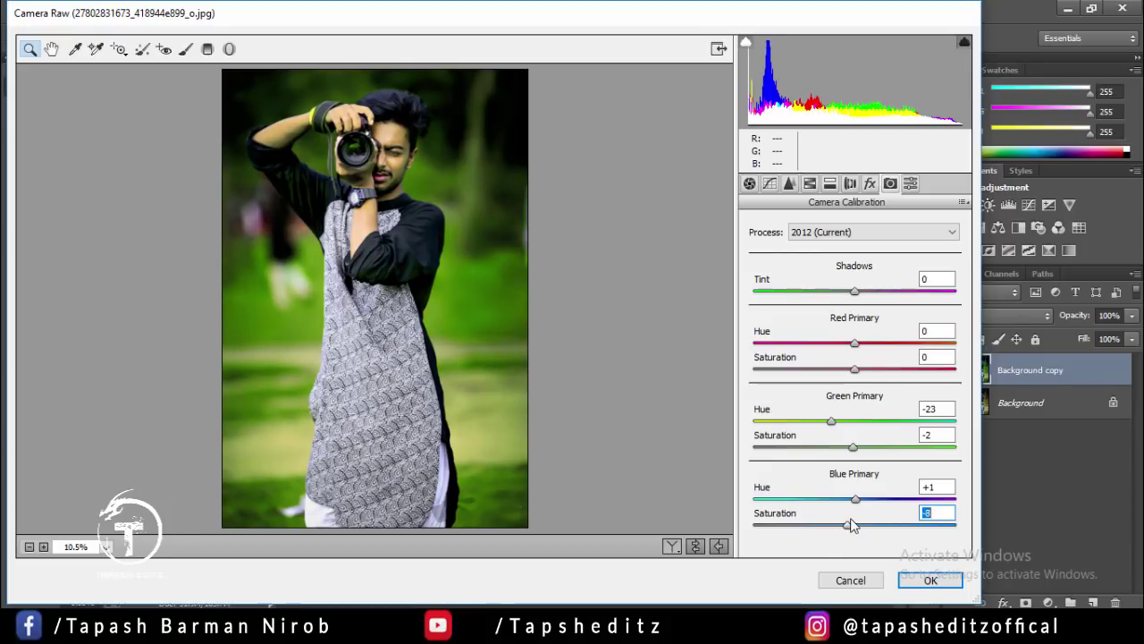
left_click(930, 580)
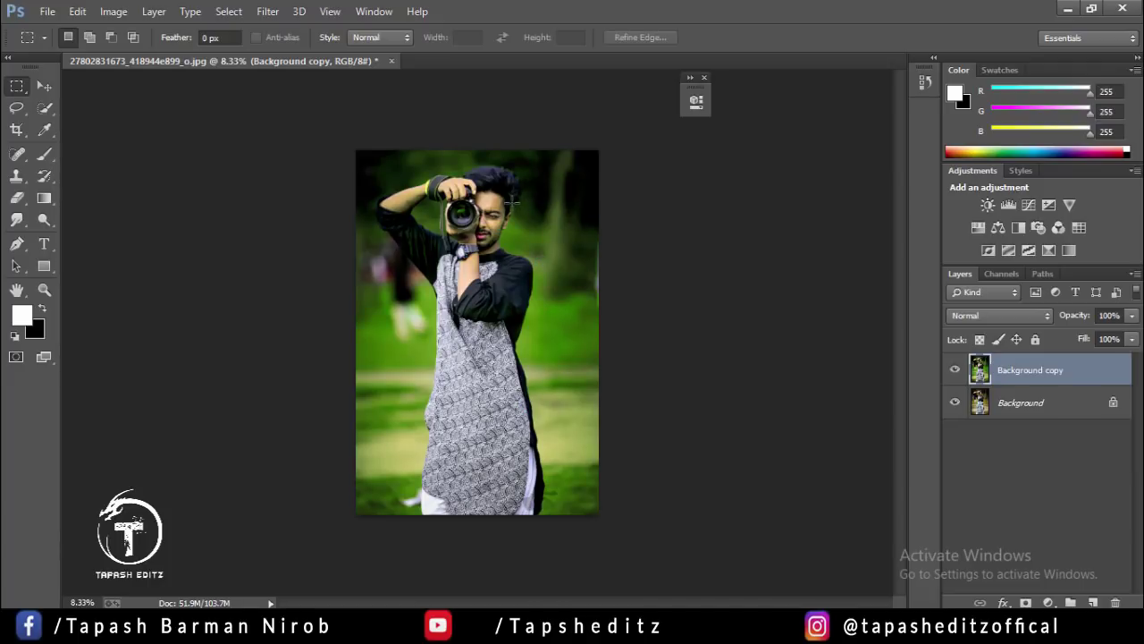
left_click(955, 368)
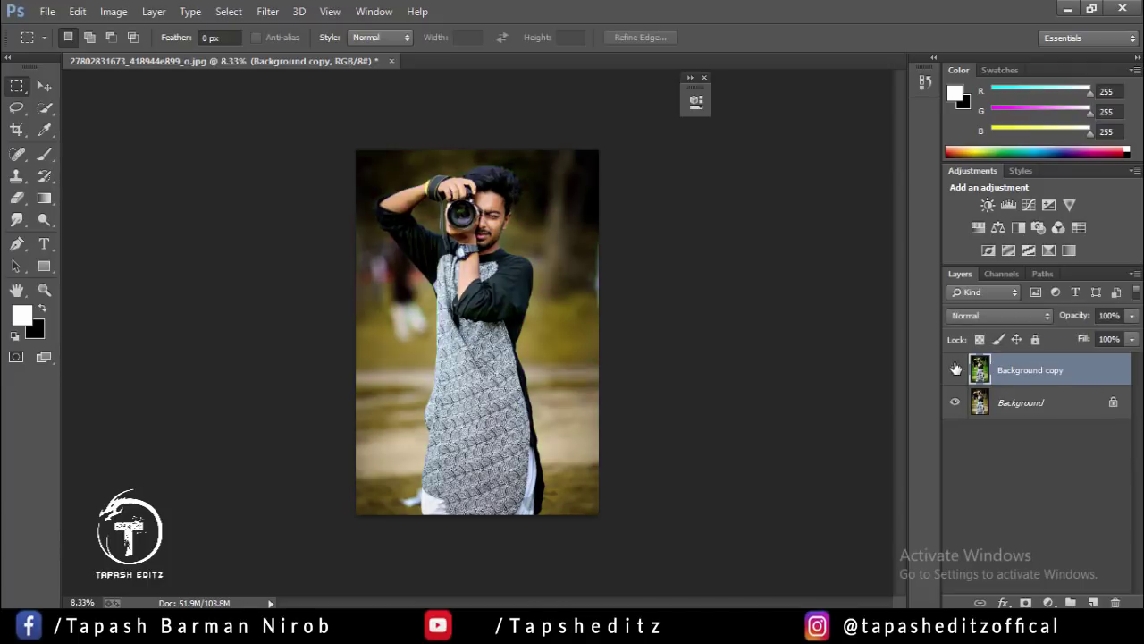
left_click(954, 368)
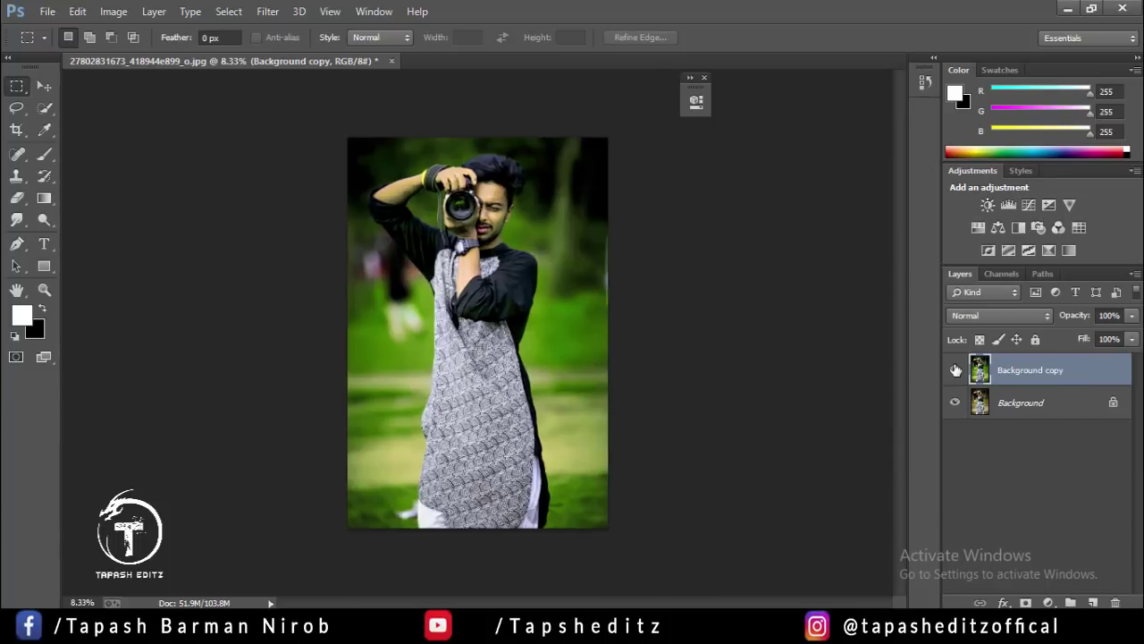
key("ctrl+minus")
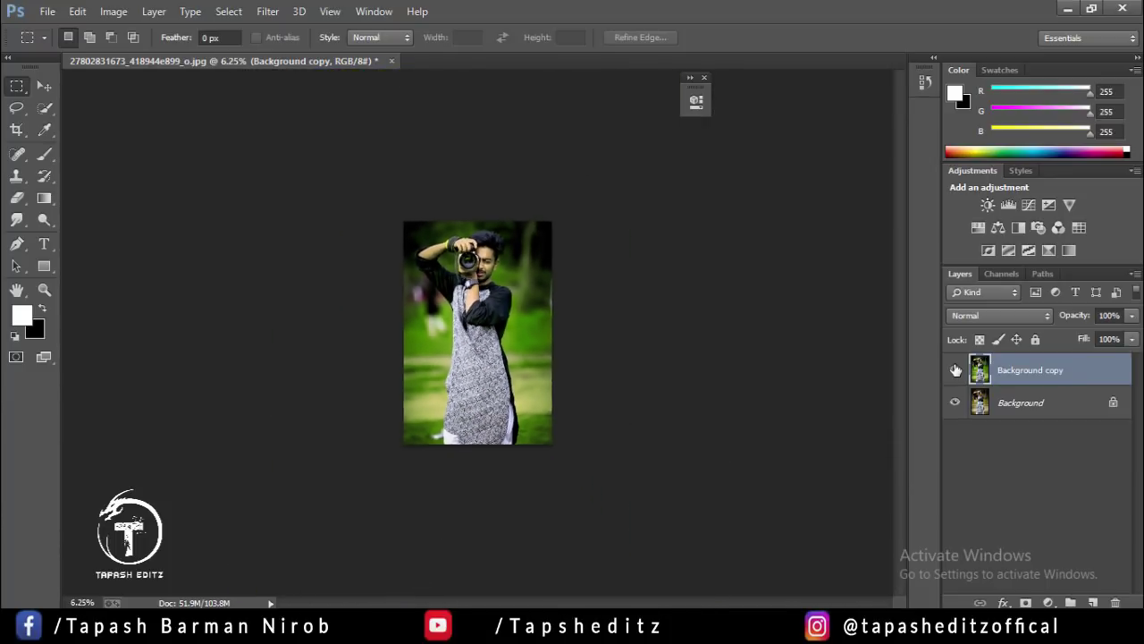
key("ctrl+plus")
key("ctrl+plus")
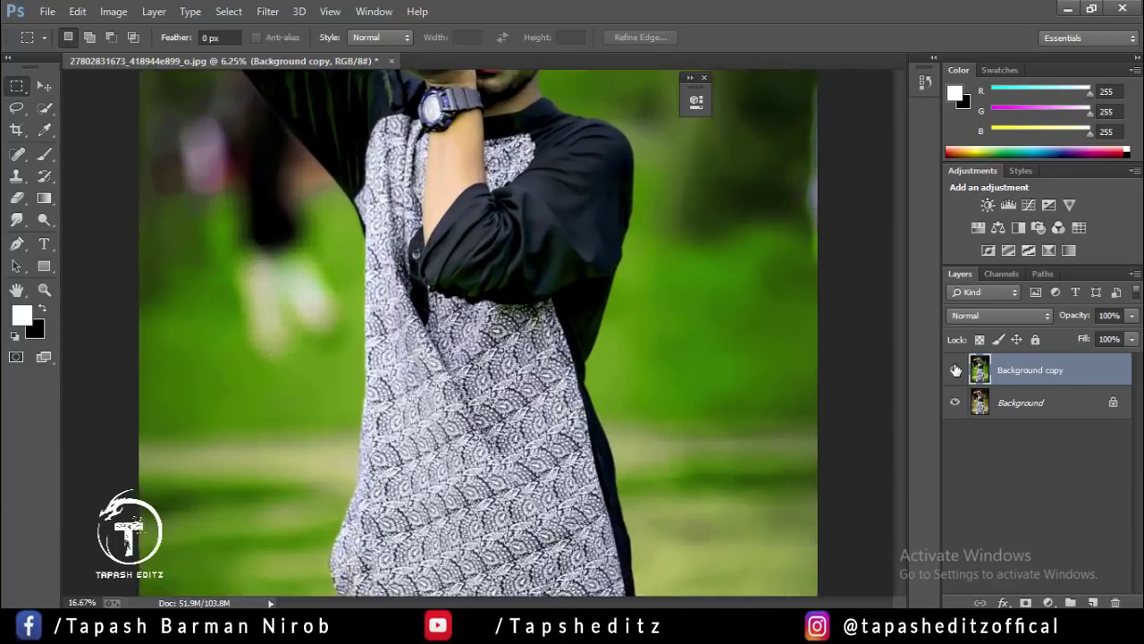
key("ctrl+minus")
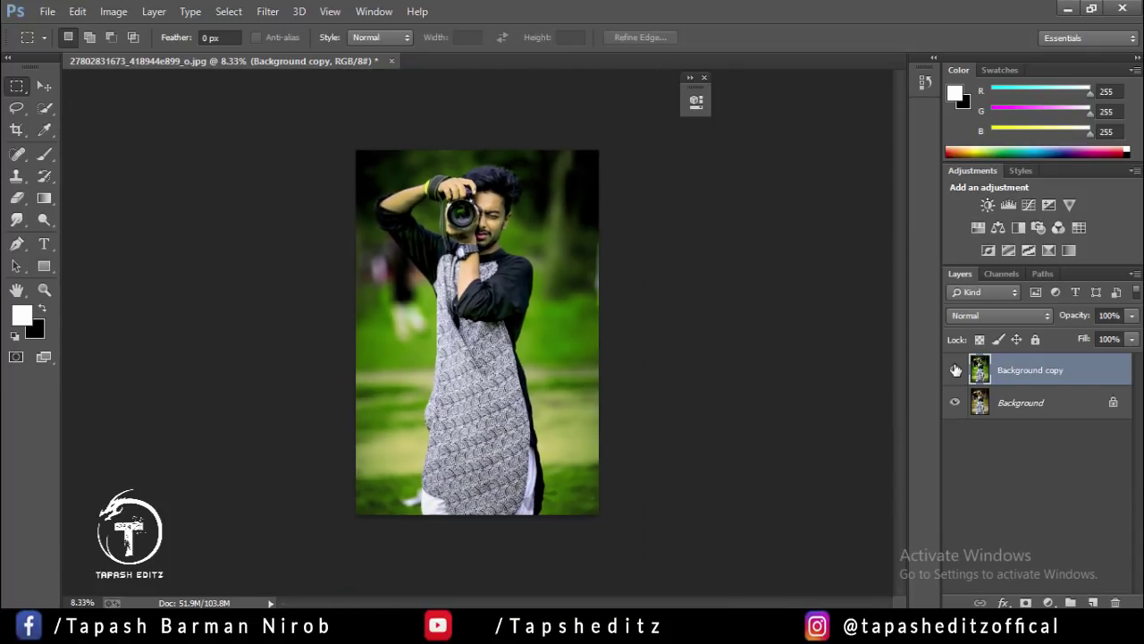
Add a Selective Color layer and set Greens to Cyan +17, Yellow +29, Black -29.
left_click(1048, 250)
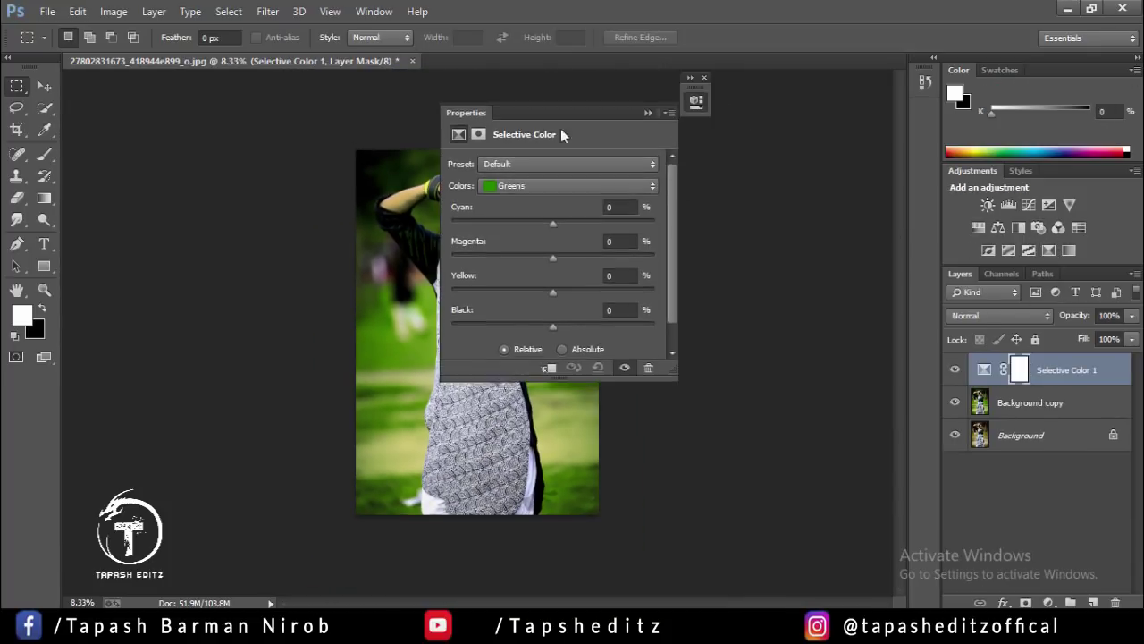
left_click_drag(542, 92, 762, 100)
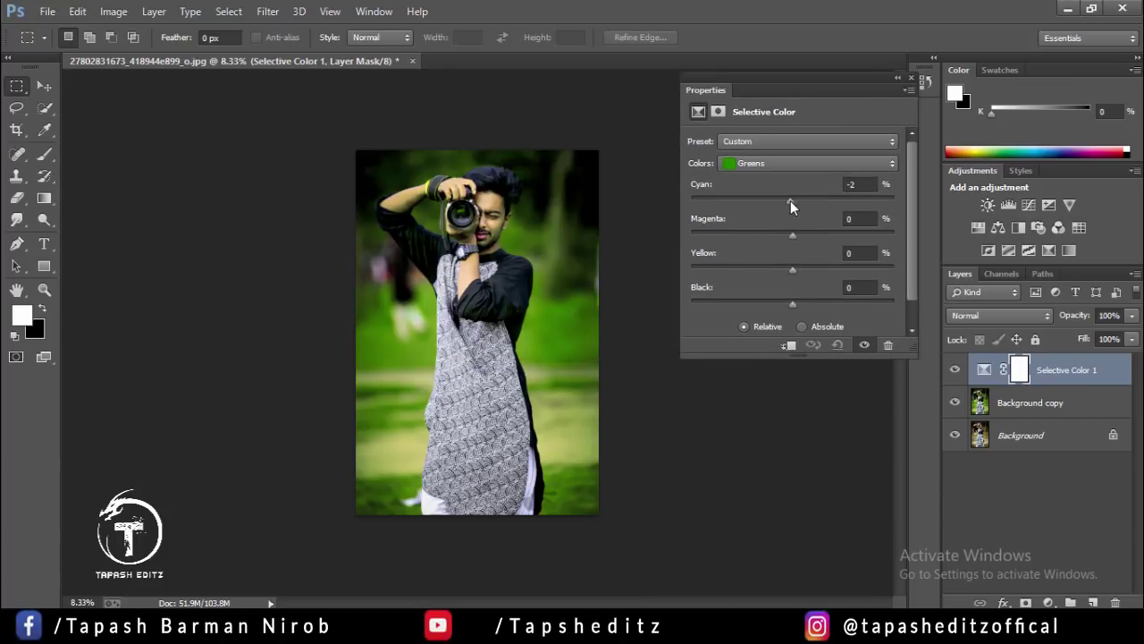
mouse_move(790, 200)
left_mouse_down()
mouse_move(770, 197)
mouse_move(805, 200)
mouse_move(767, 235)
mouse_move(745, 233)
left_mouse_up()
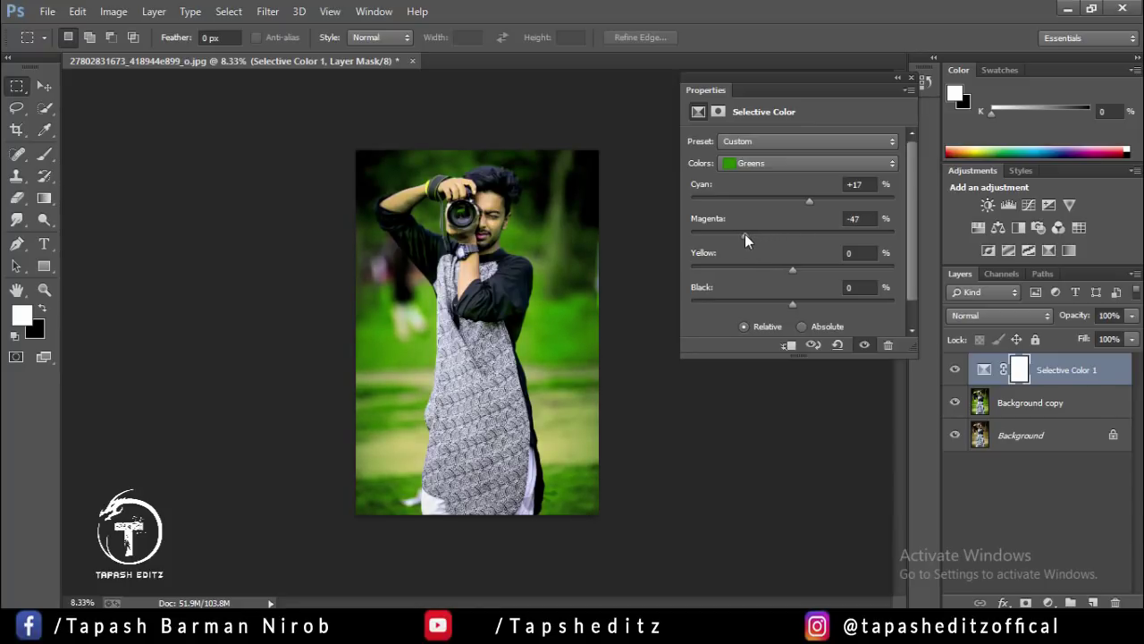
mouse_move(794, 270)
left_mouse_down()
mouse_move(813, 270)
mouse_move(773, 268)
mouse_move(821, 268)
left_mouse_up()
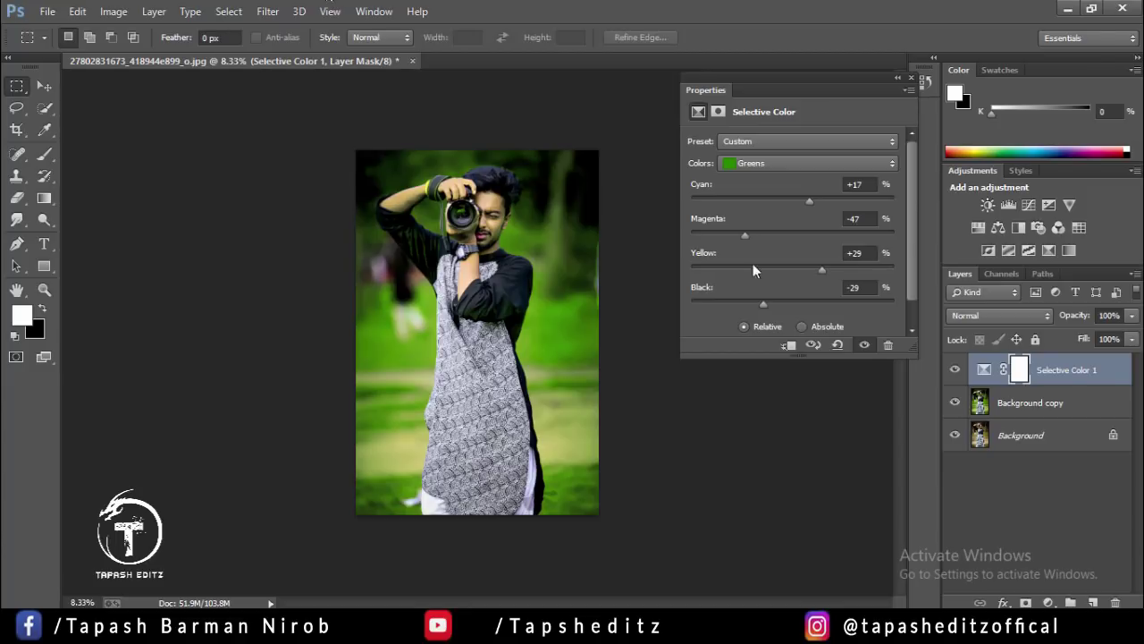
mouse_move(776, 306)
left_mouse_down()
mouse_move(741, 303)
mouse_move(818, 304)
mouse_move(756, 303)
left_mouse_up()
Raise black in the Blacks range, then lower Reds black and raise Reds cyan to +12.
left_click(804, 162)
left_click(773, 288)
mouse_move(771, 304)
left_mouse_down()
mouse_move(804, 304)
mouse_move(789, 301)
left_mouse_up()
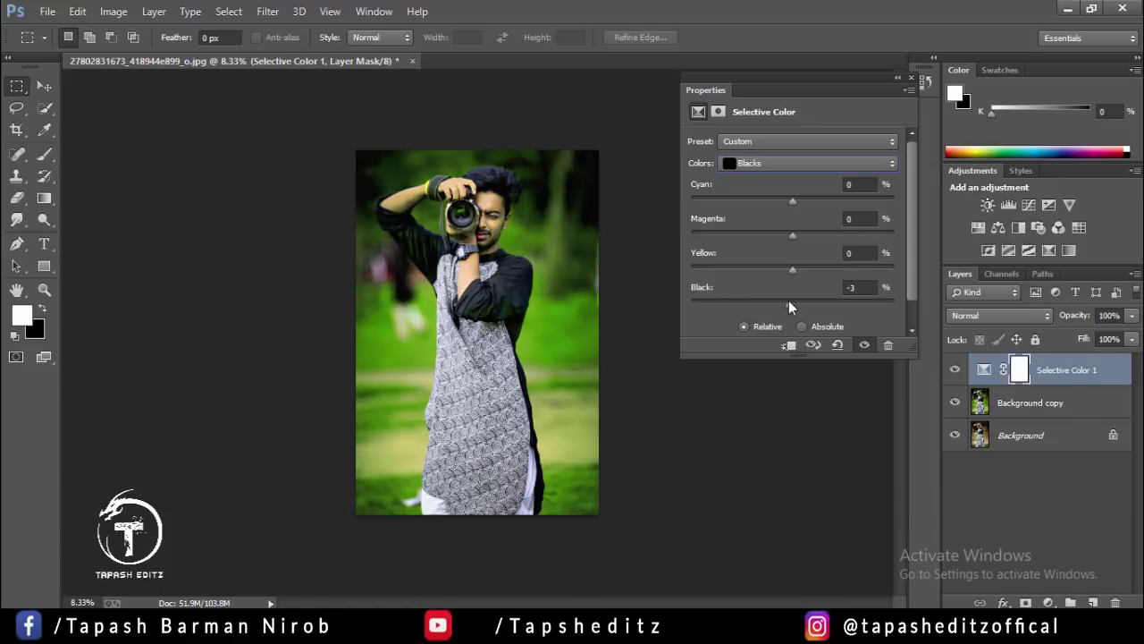
left_click(787, 163)
left_click(792, 178)
left_click_drag(791, 304, 764, 300)
mouse_move(836, 306)
left_mouse_down()
mouse_move(718, 295)
mouse_move(767, 302)
mouse_move(778, 270)
left_mouse_up()
left_click_drag(782, 204, 805, 215)
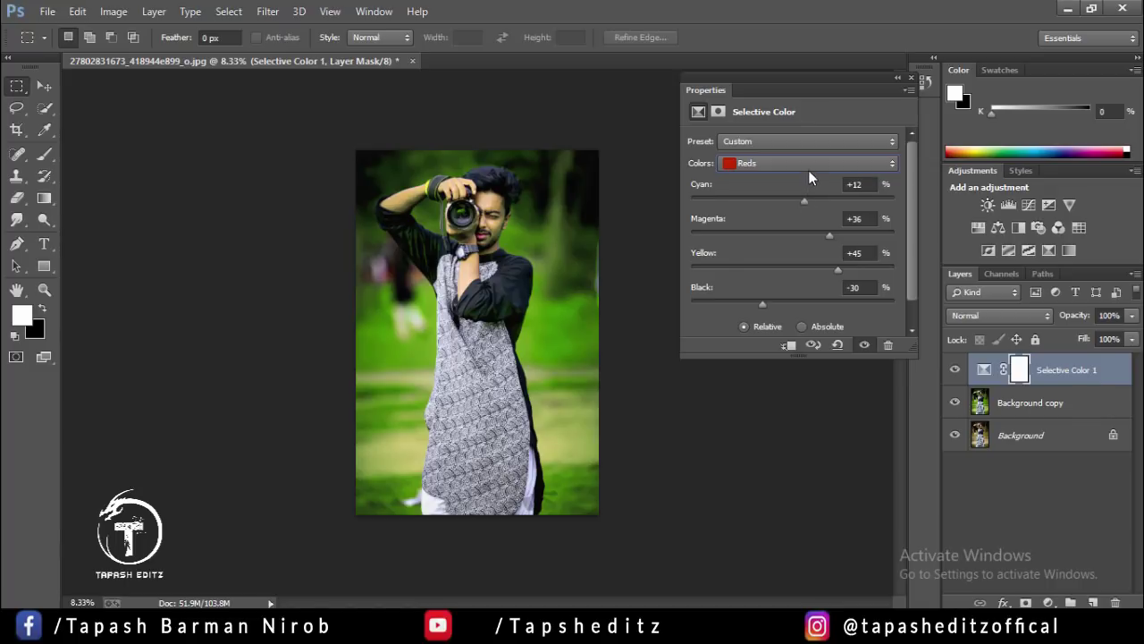
Fine-tune cyan and magenta in the Blacks range and collapse the Properties panel.
left_click(808, 163)
left_click(796, 288)
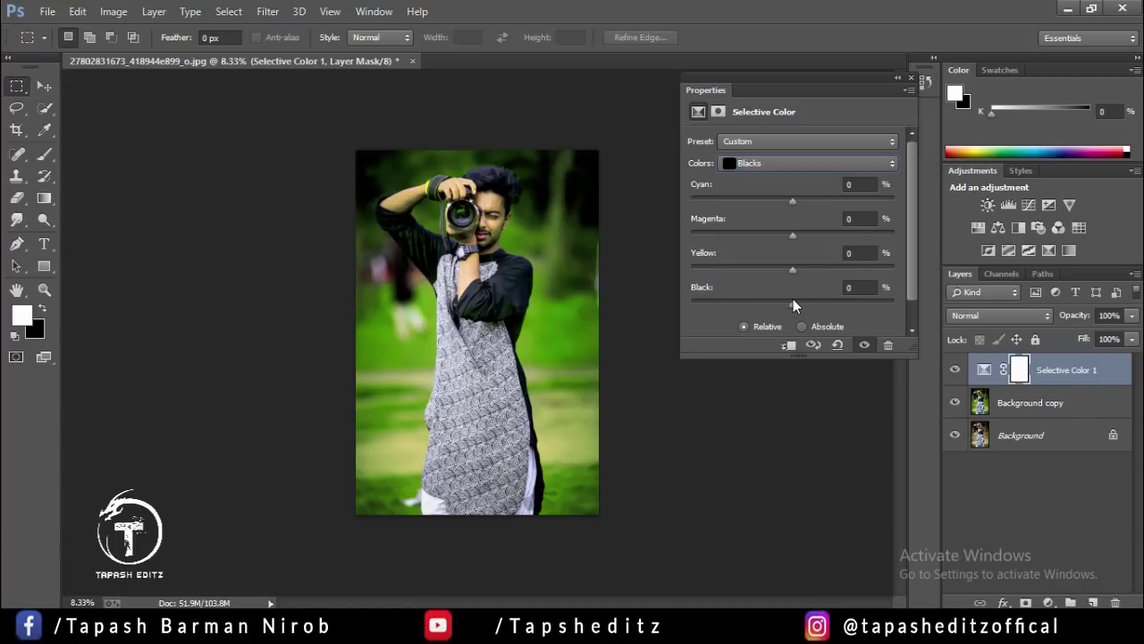
left_click_drag(792, 201, 799, 197)
mouse_move(795, 233)
left_mouse_down()
mouse_move(785, 233)
mouse_move(784, 270)
mouse_move(798, 269)
left_mouse_up()
left_click(898, 77)
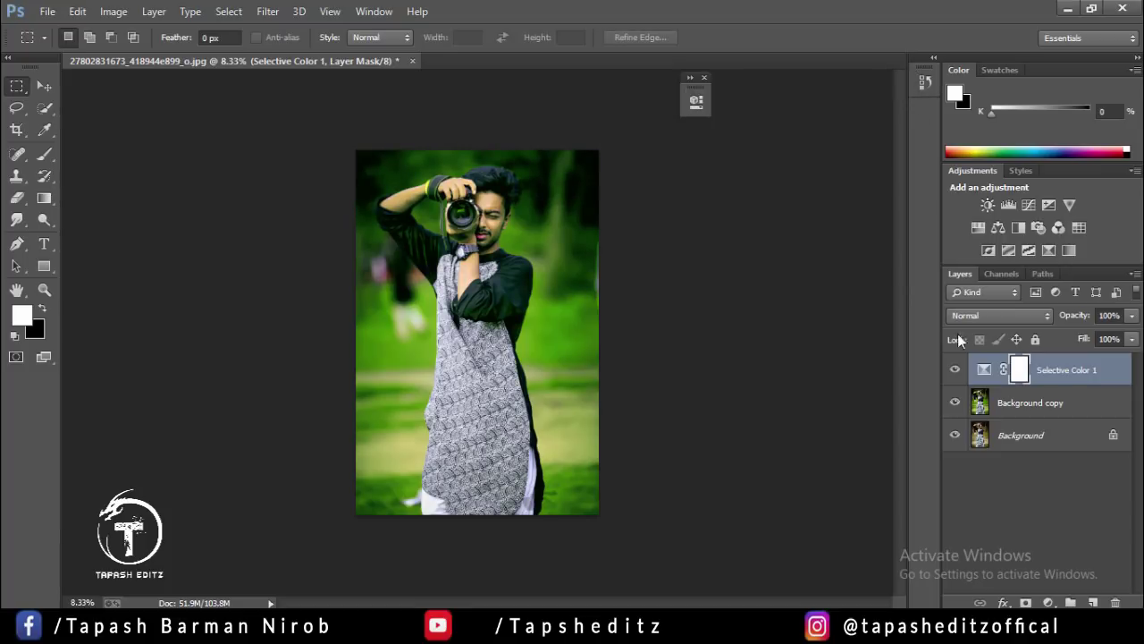
right_click(1041, 376)
Merge Selective Color 1 into Background copy and paint a soft red glow left of the man on a new layer.
left_click(782, 483)
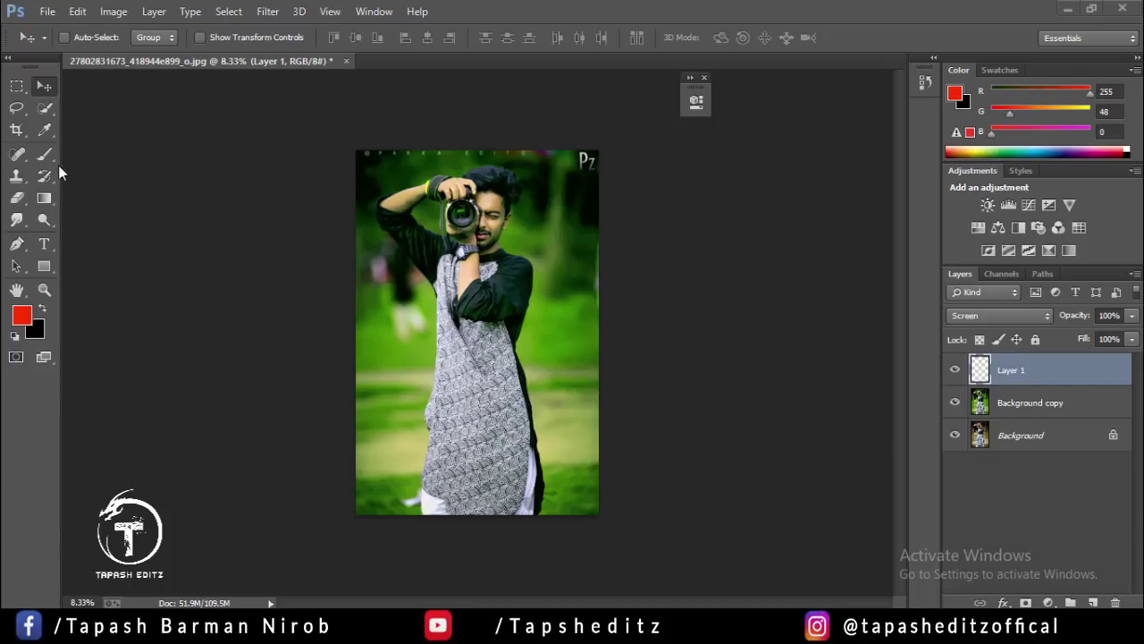
left_click(1089, 603)
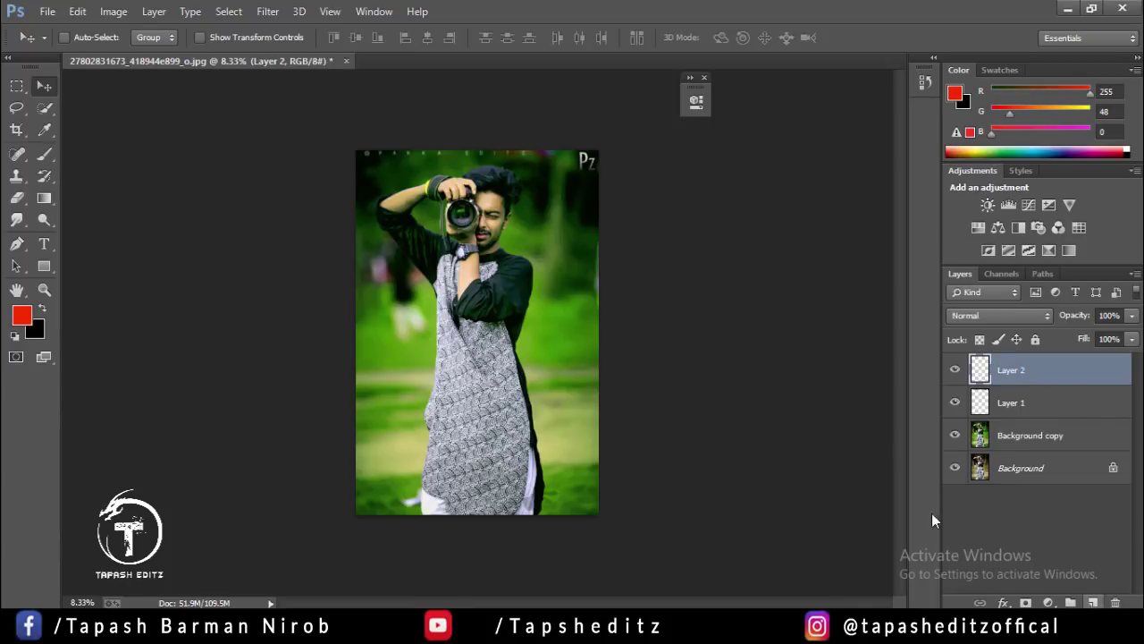
left_click(45, 153)
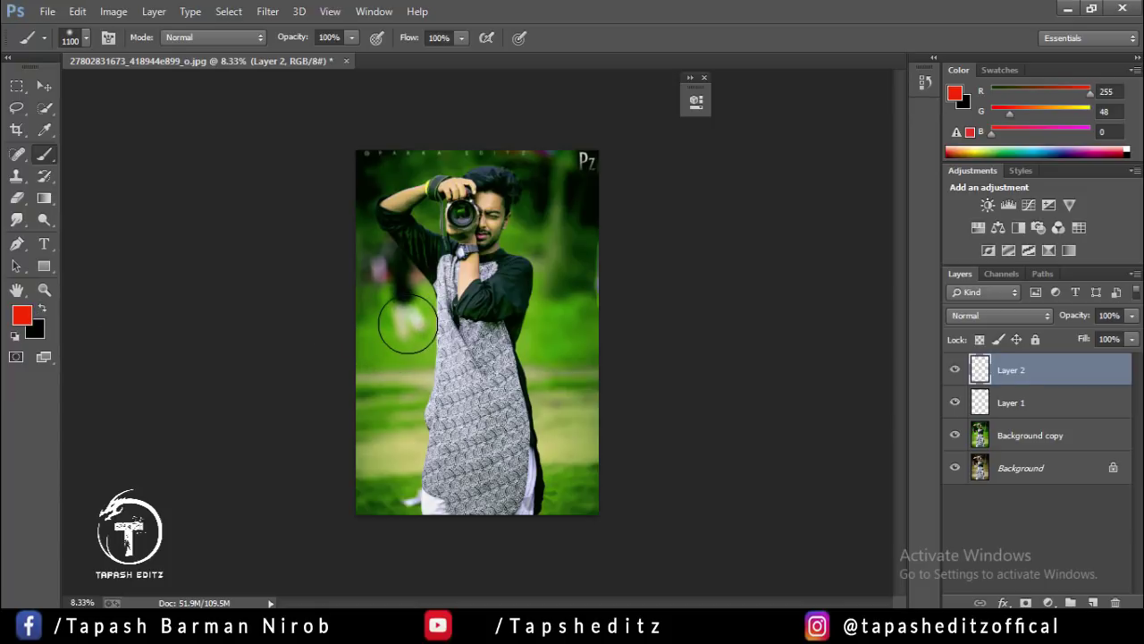
left_click(404, 322)
Add Layer 3 below Layer 2, switch to a white, smaller brush, and reselect Layer 2.
left_click(1090, 602)
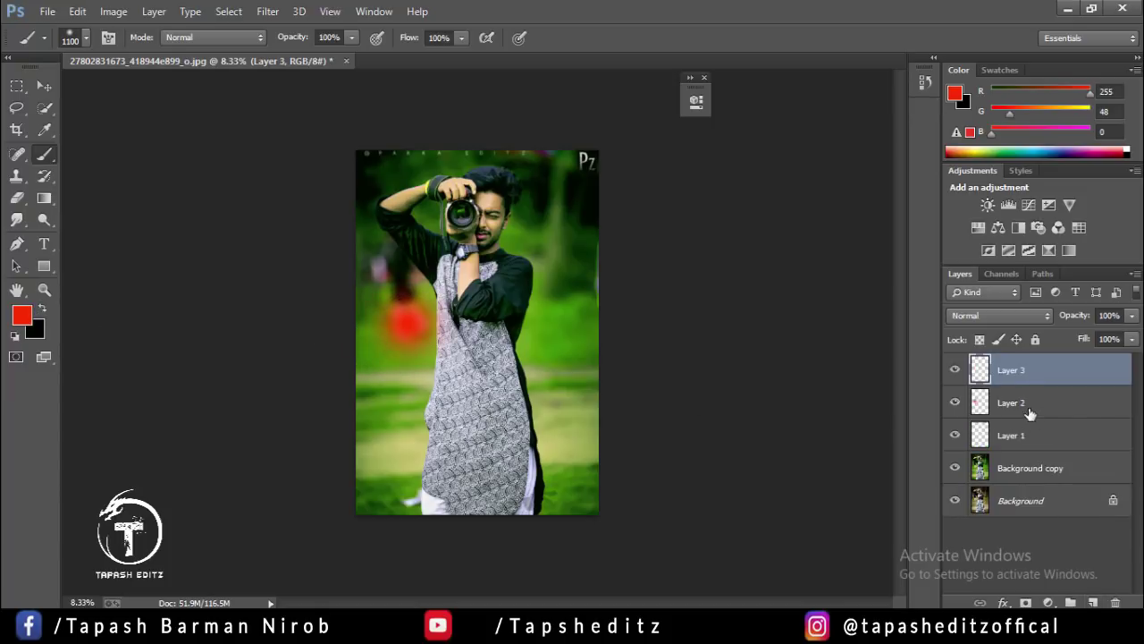
left_click_drag(1028, 380, 1028, 417)
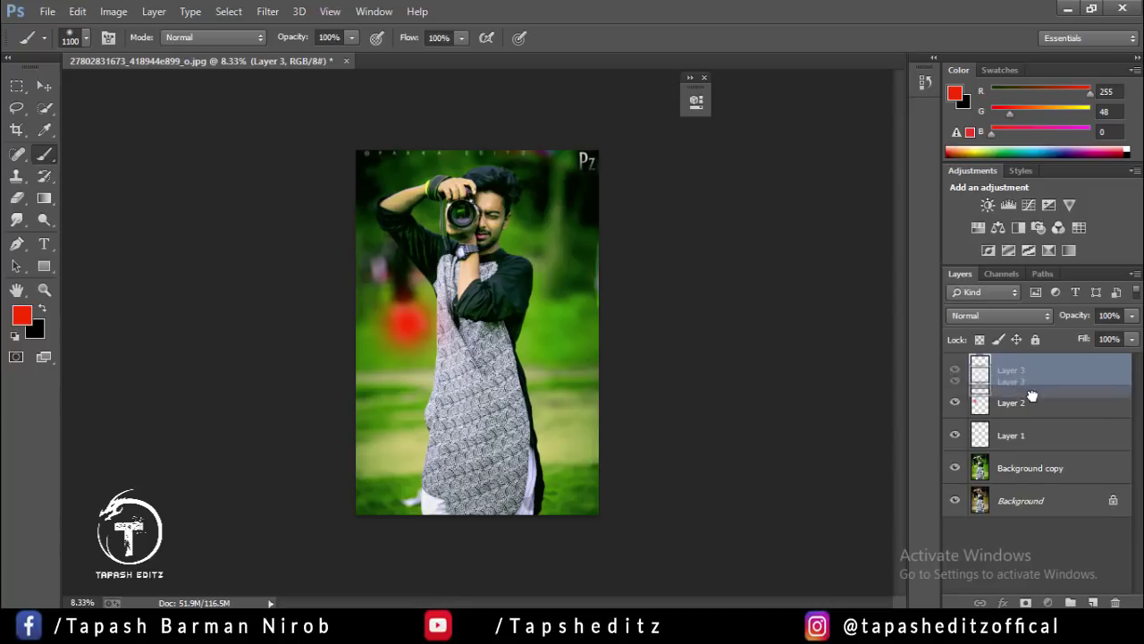
left_click(15, 336)
left_click(42, 307)
key("bracketleft")
key("bracketleft")
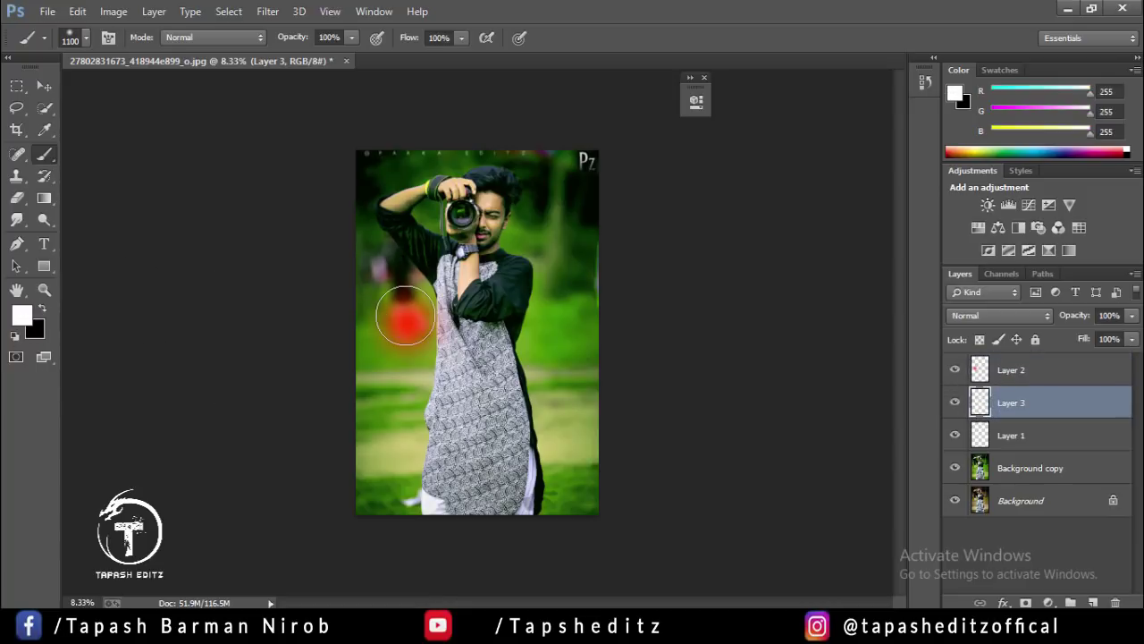
key("bracketleft")
key("bracketleft")
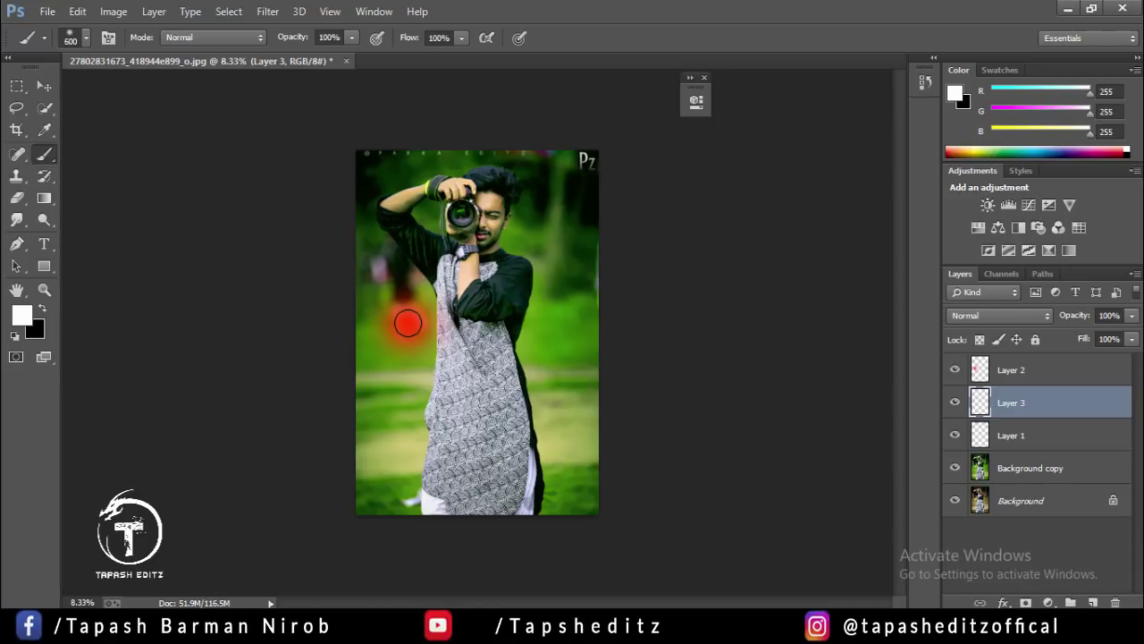
key("bracketleft")
left_click(1021, 374)
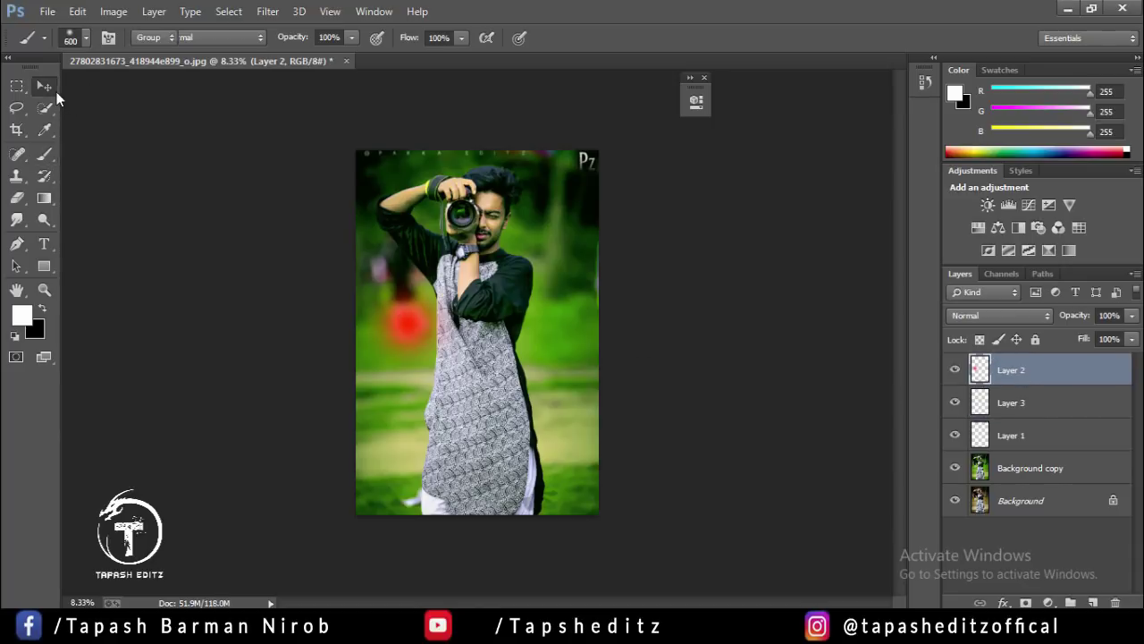
Set Layer 2 to Screen blend mode and scale the red glow up considerably.
left_click(43, 85)
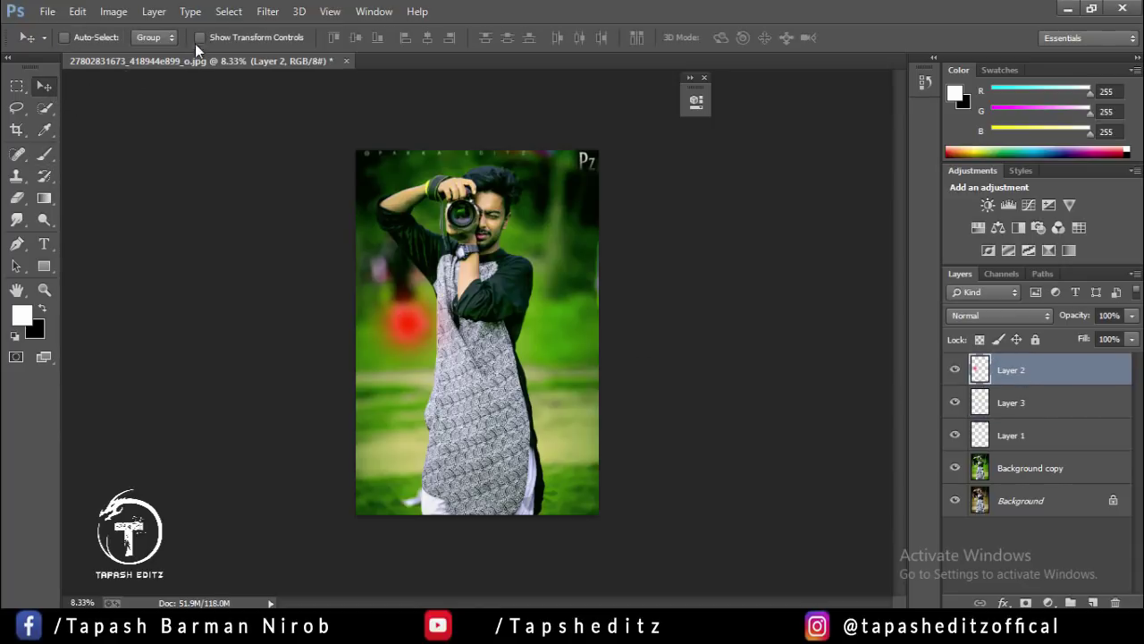
left_click(1001, 315)
left_click(973, 145)
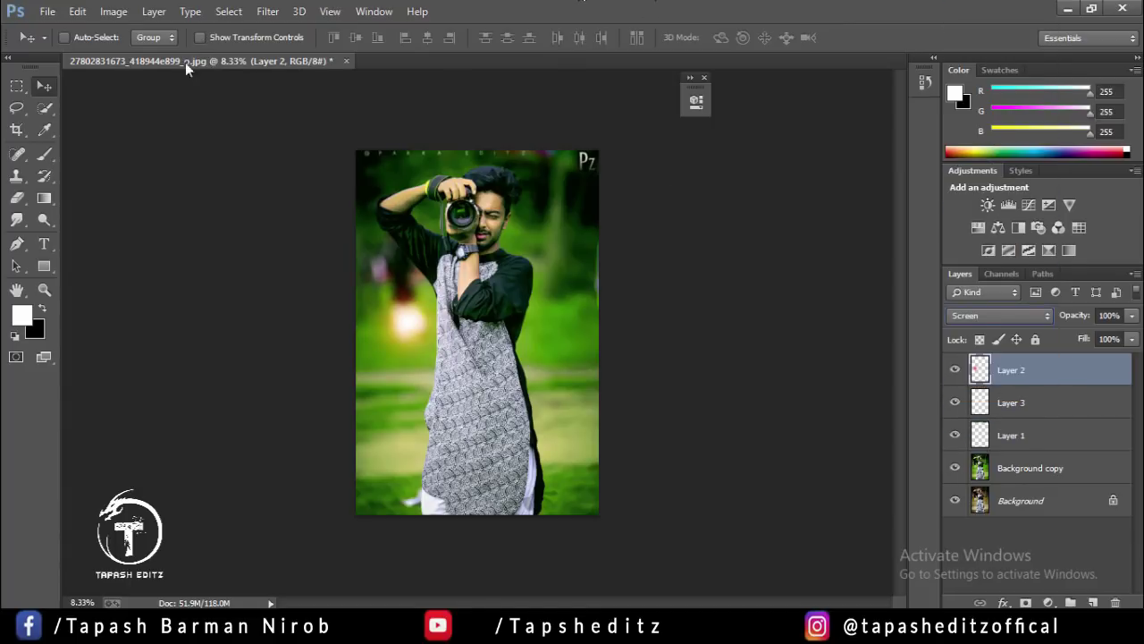
key("ctrl+t")
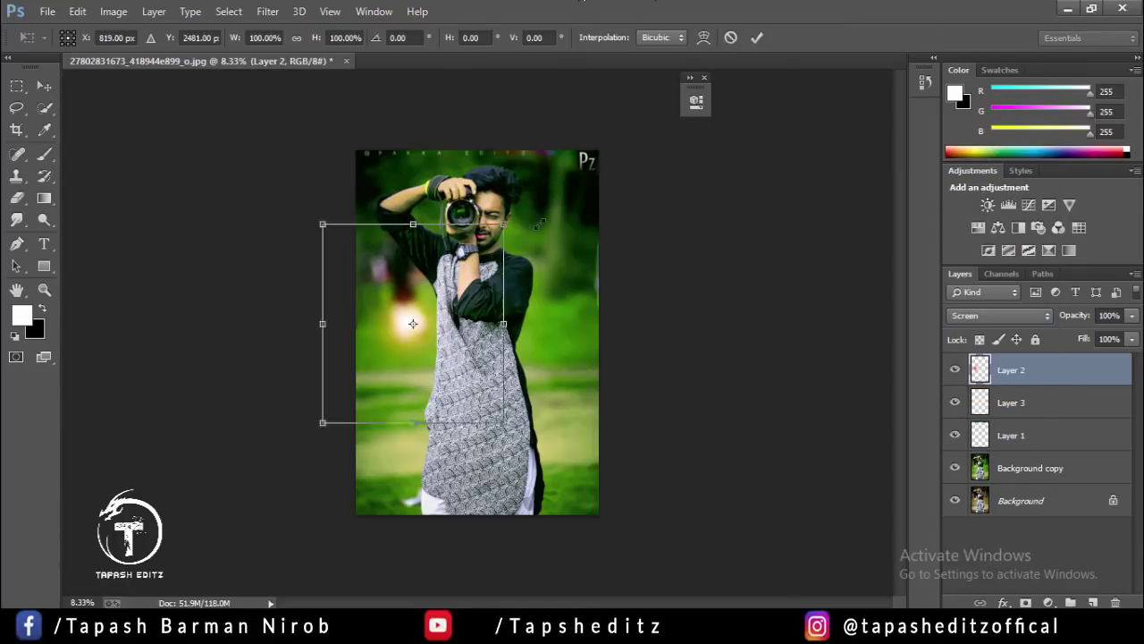
mouse_move(471, 220)
left_mouse_down()
mouse_move(640, 199)
mouse_move(488, 258)
left_mouse_up()
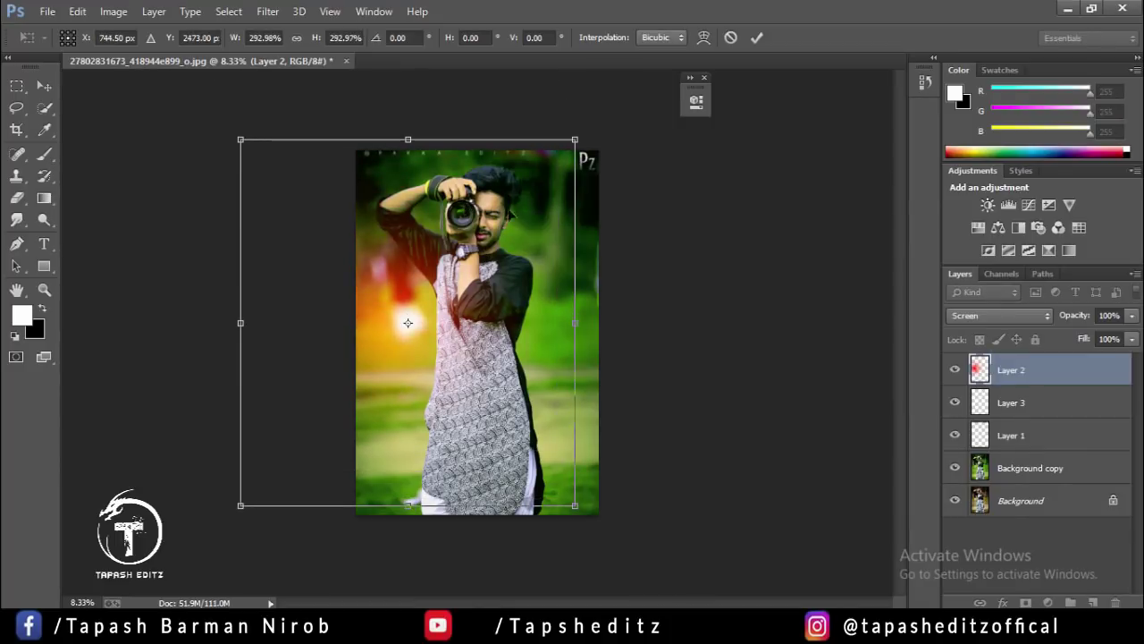
left_click_drag(574, 139, 556, 215)
left_click(756, 37)
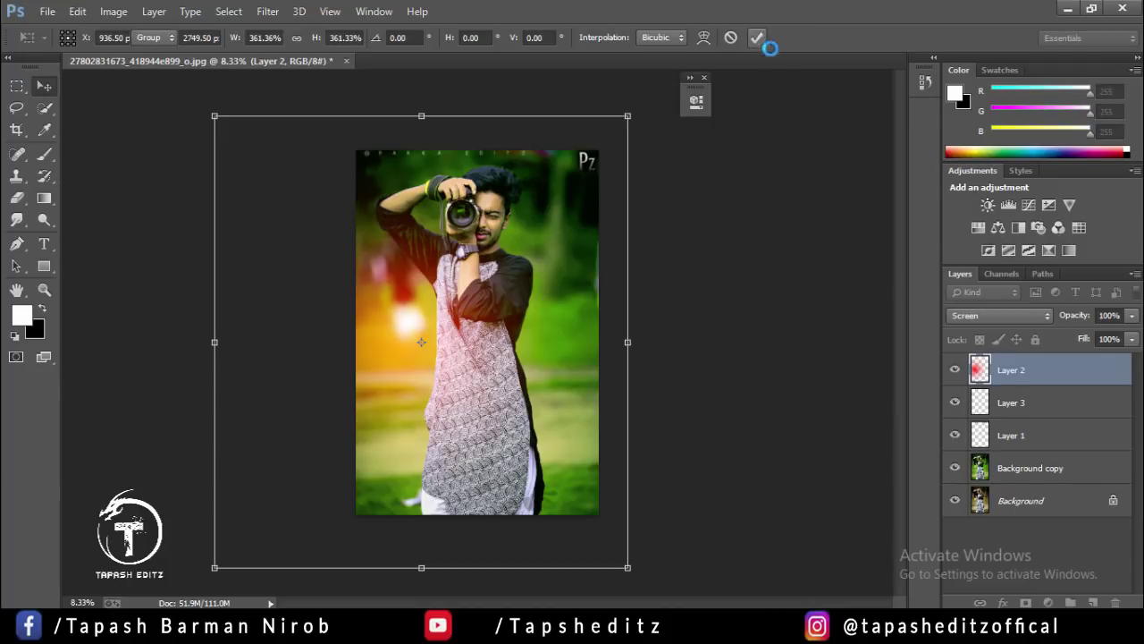
Shrink the Layer 3 light slightly and lower its opacity.
left_click(1047, 400)
left_click(955, 403)
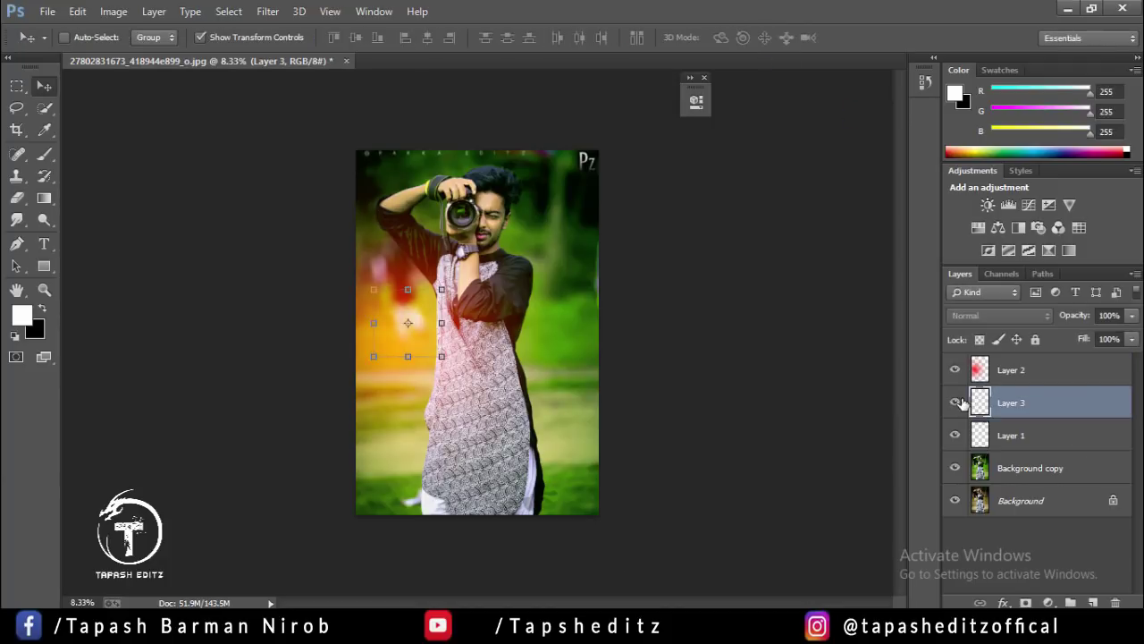
left_click(954, 403)
left_click_drag(442, 288, 449, 296)
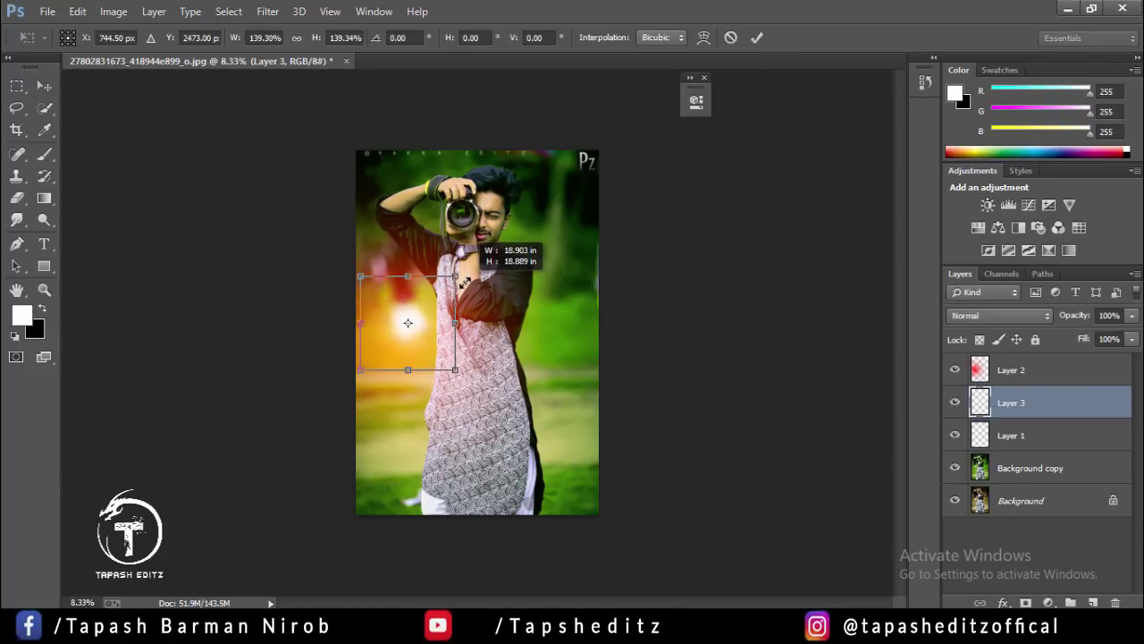
left_click(757, 36)
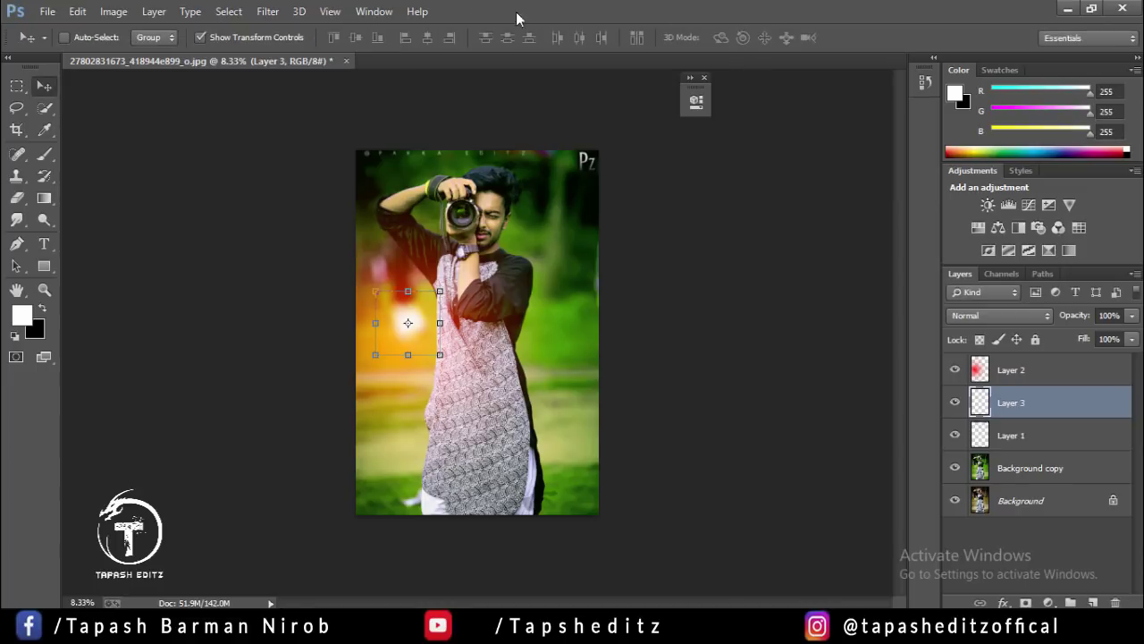
left_click(200, 38)
left_click(1129, 317)
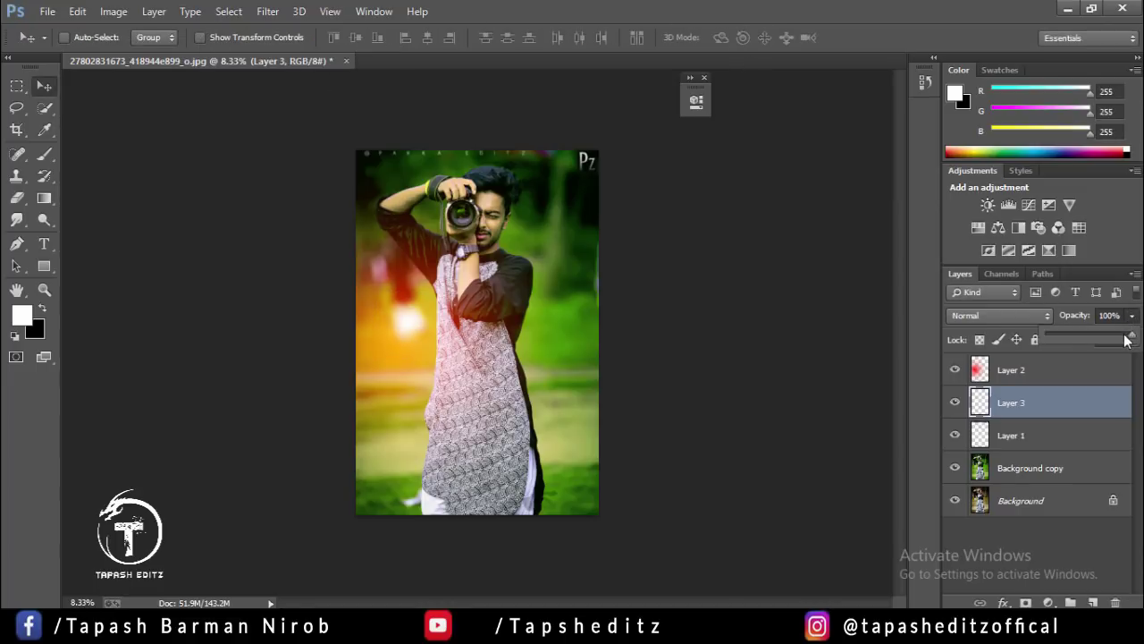
mouse_move(1129, 340)
left_mouse_down()
mouse_move(1108, 339)
mouse_move(1131, 338)
left_mouse_up()
Move the Layer 3 light lower on the left, enlarge it to about 123%, and set 84% opacity.
left_click_drag(414, 367, 408, 354)
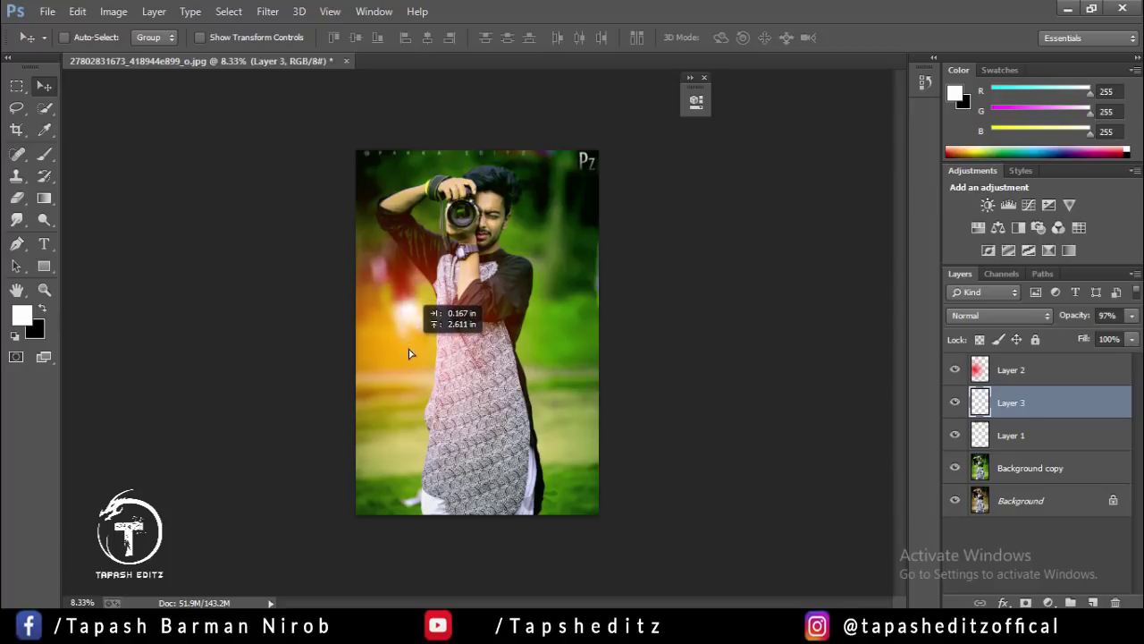
left_click(199, 37)
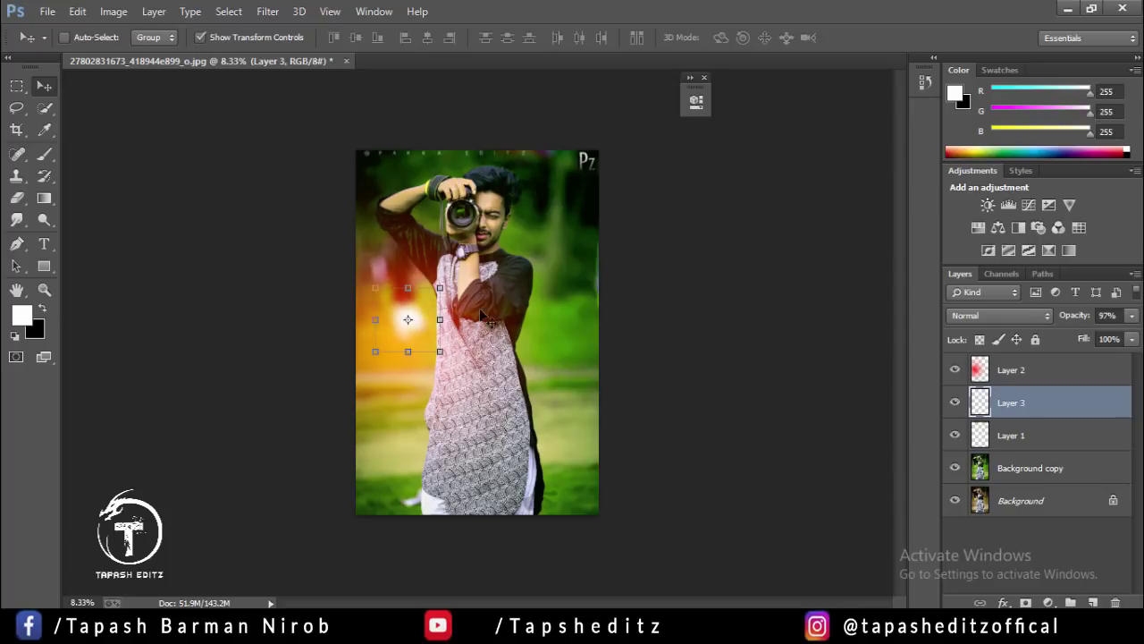
left_click_drag(440, 288, 447, 279)
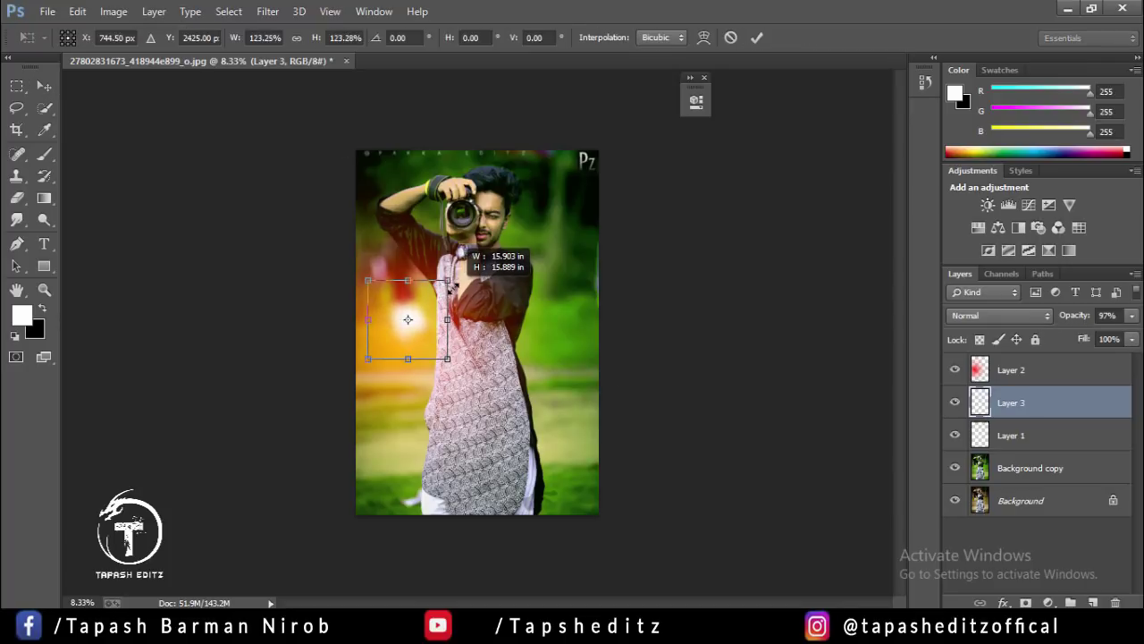
left_click(758, 39)
left_click(200, 38)
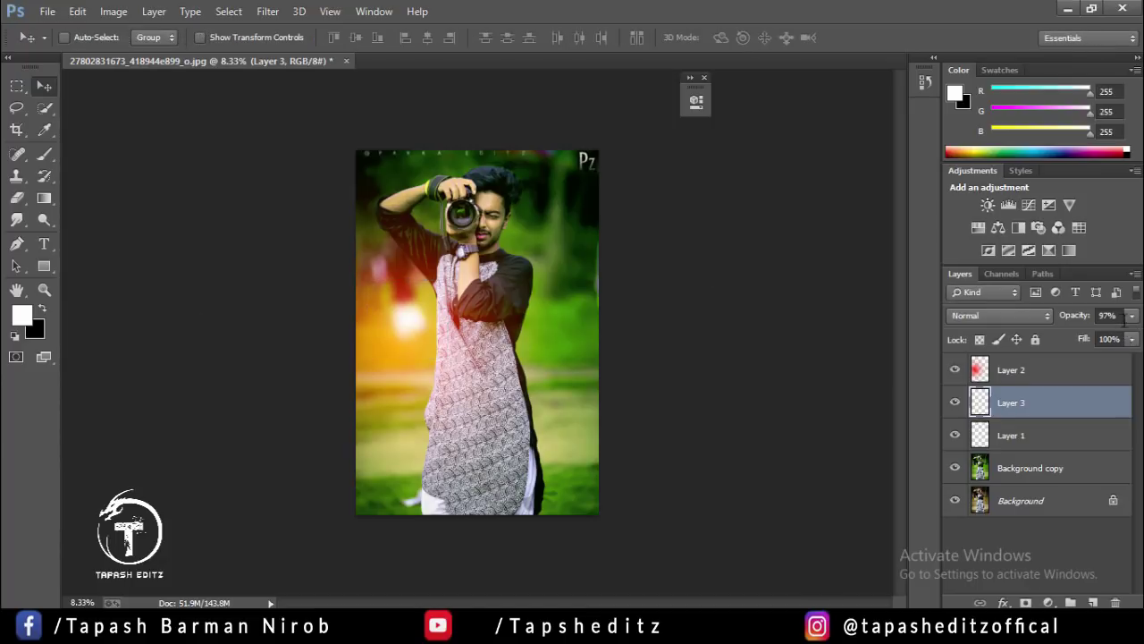
left_click_drag(1133, 320, 1125, 337)
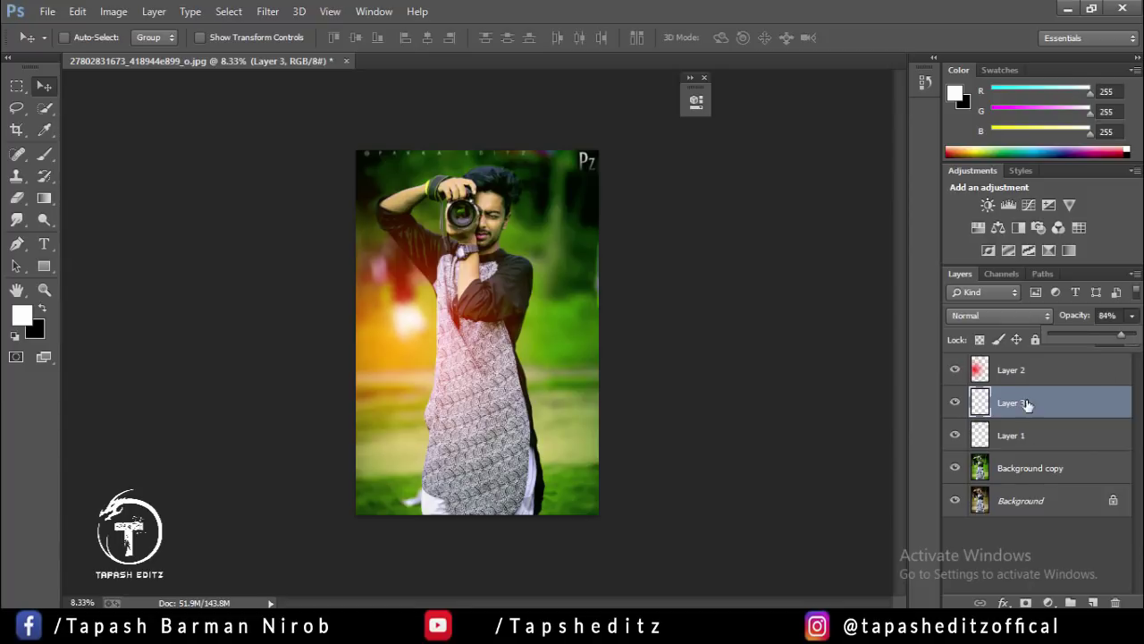
left_click(1024, 369)
Stamp visible layers into Layer 4, hide Layers 1–3, and toggle Layer 4 to compare before and after.
right_click(1029, 367)
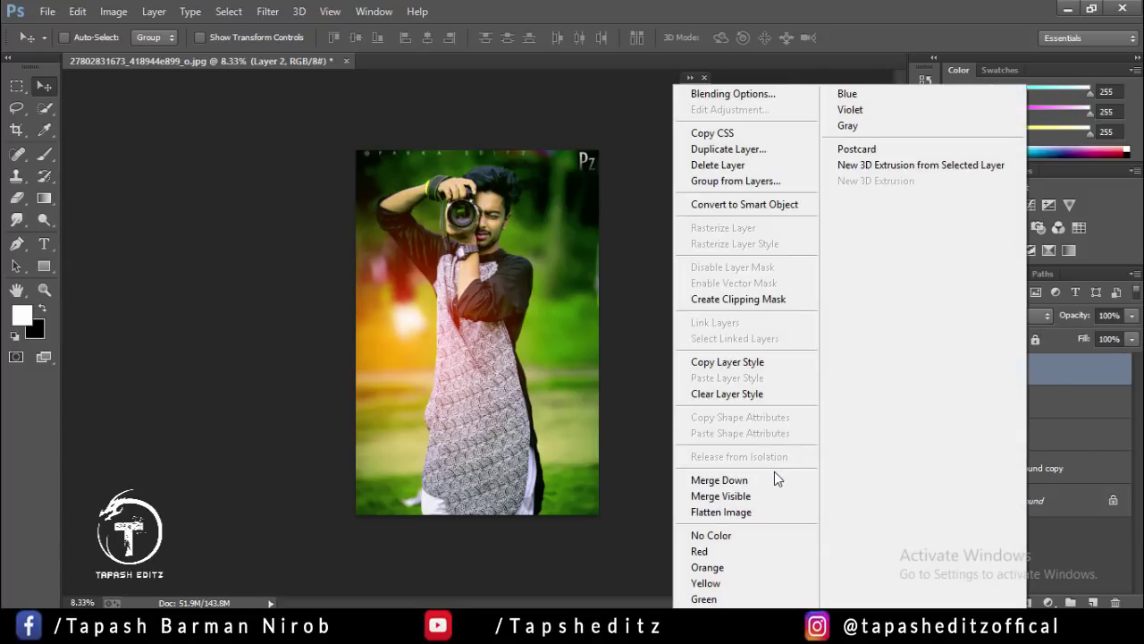
left_click(1079, 370)
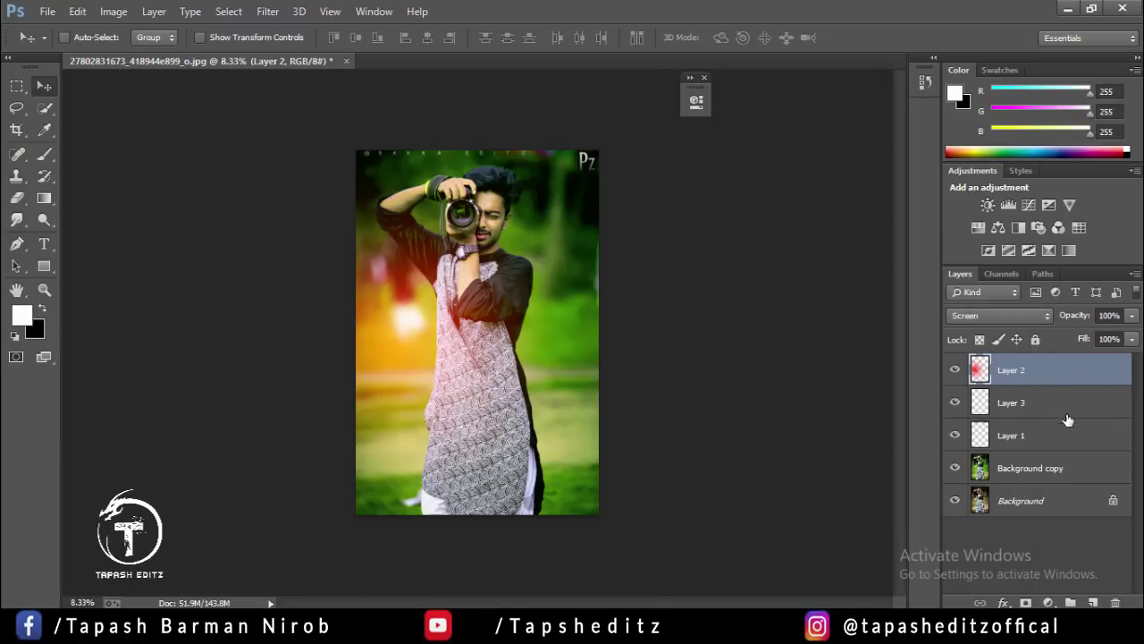
key("ctrl+shift+alt+e")
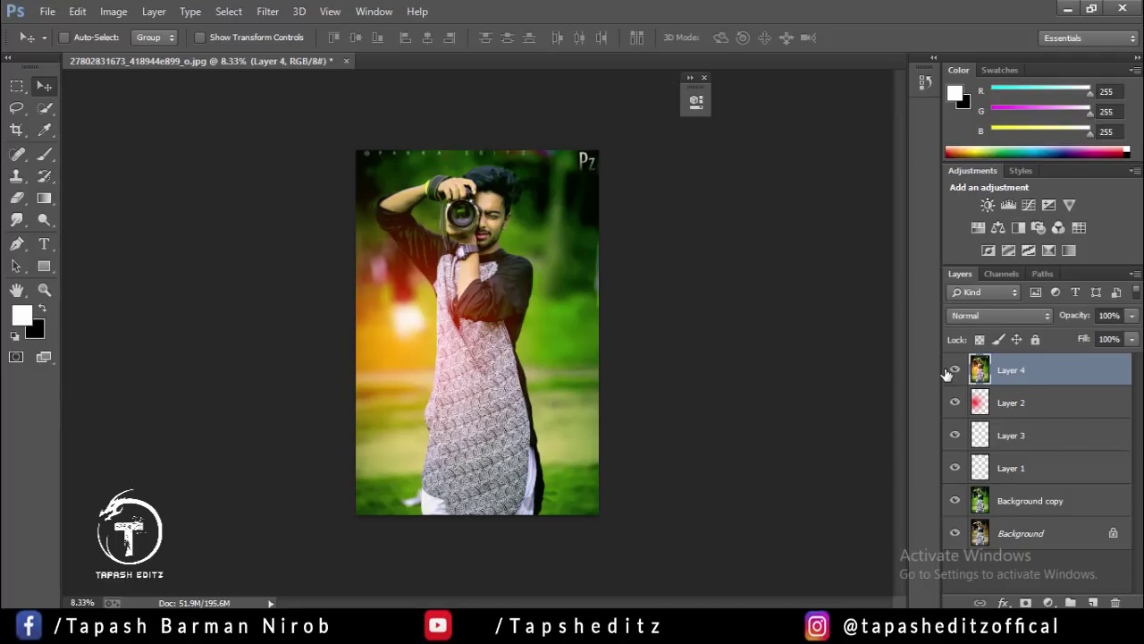
left_click_drag(953, 398, 959, 475)
left_click(954, 370)
left_click(953, 370)
left_click(953, 370)
left_click(954, 370)
left_click(954, 370)
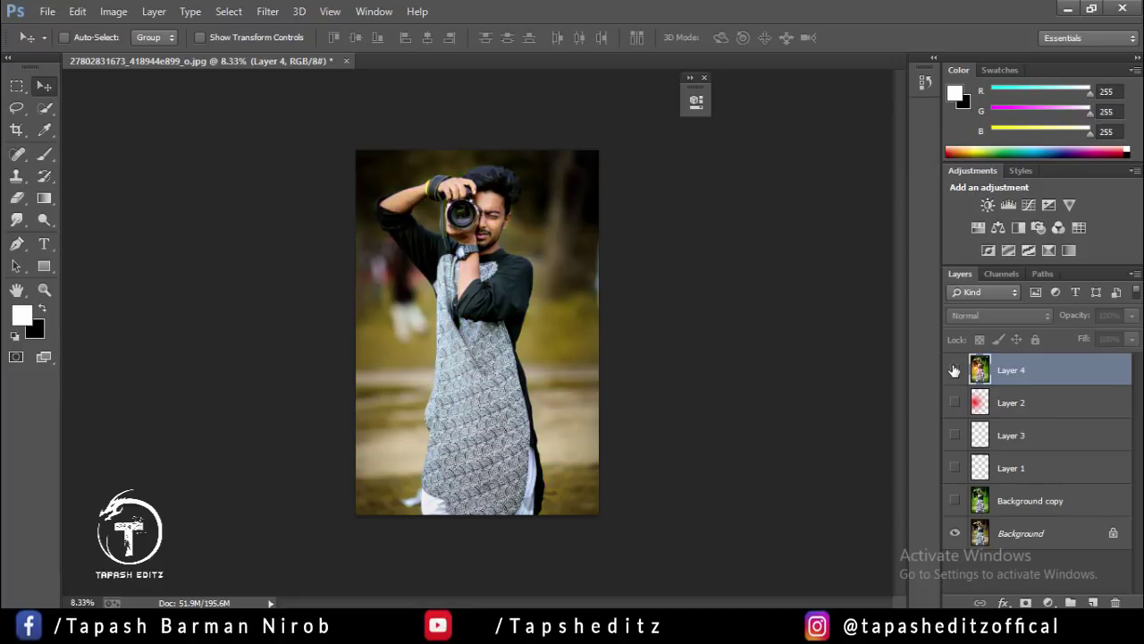
left_click(954, 370)
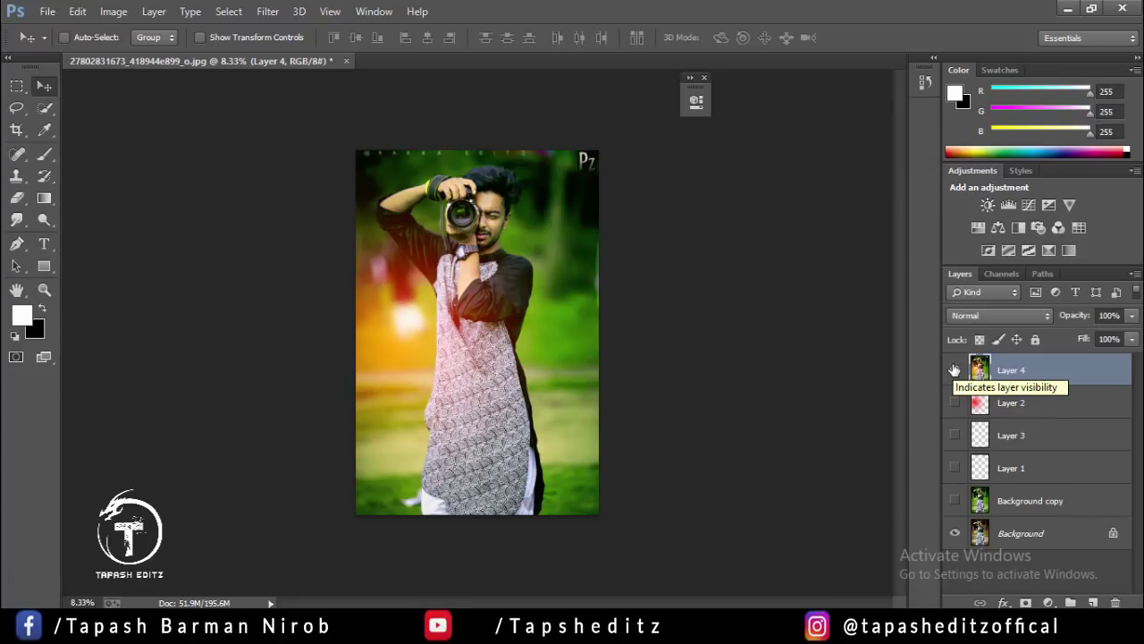
Apply the Camera Raw Filter with Detail luminance noise reduction raised to 33.
left_click(268, 10)
left_click(309, 109)
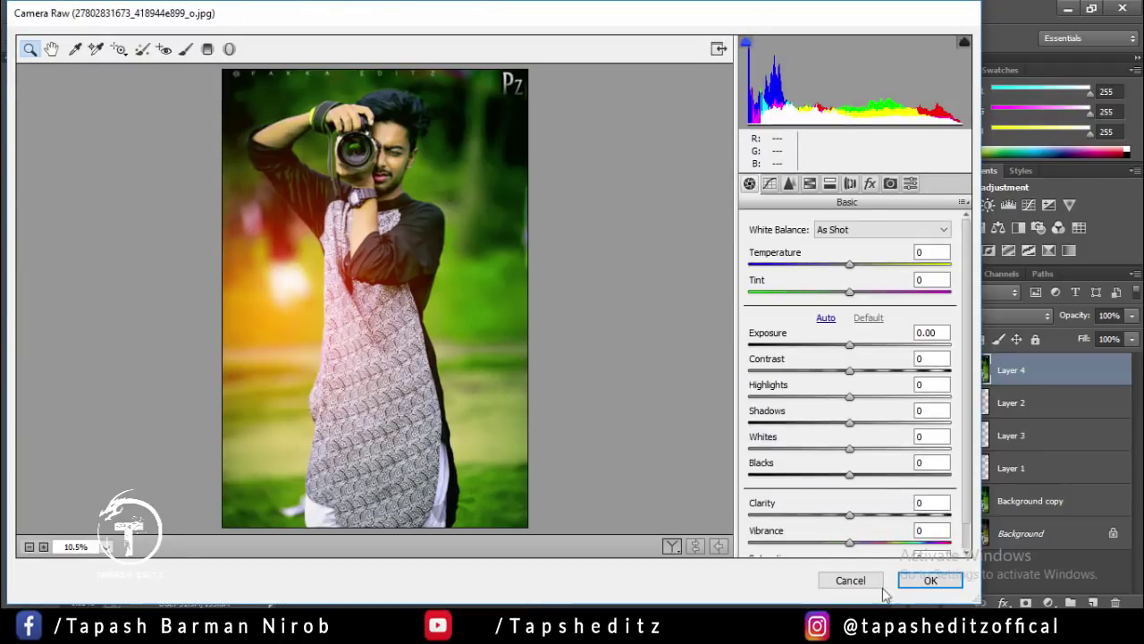
left_click(790, 183)
left_click_drag(785, 390, 860, 388)
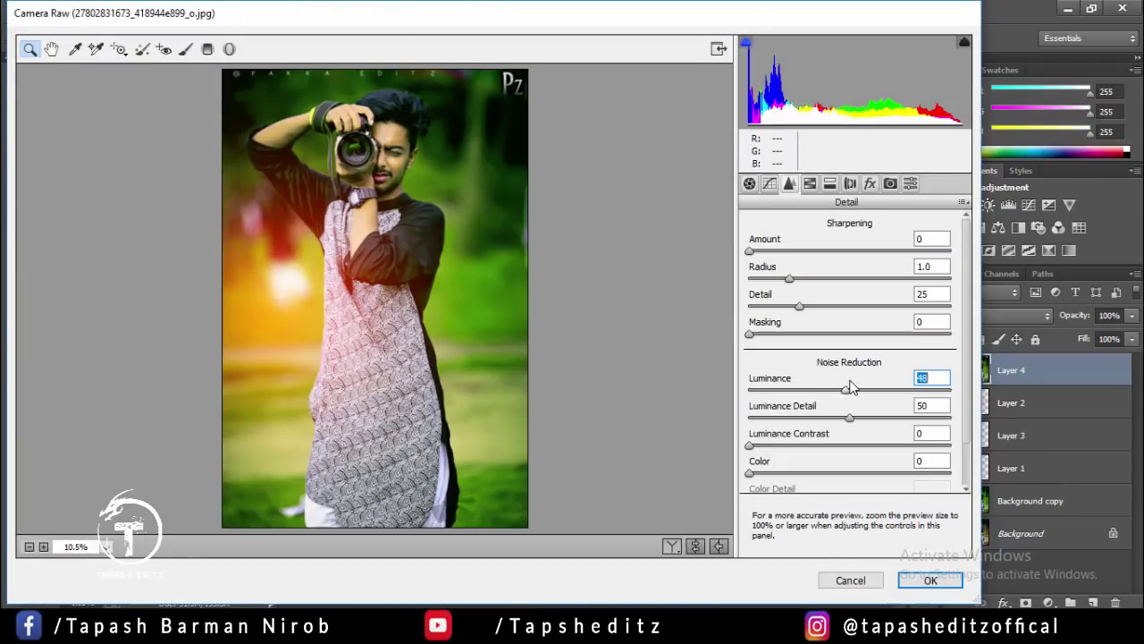
left_click(930, 580)
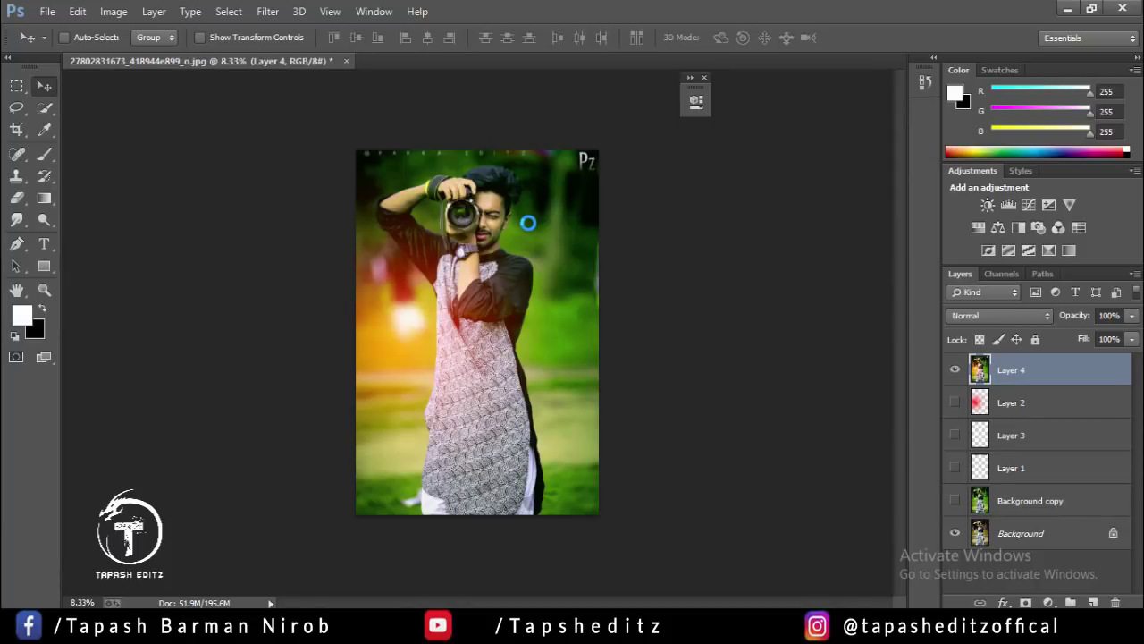
Save as JPEG over the existing image in D:\Tutorial\111, confirming the replace.
left_click(47, 11)
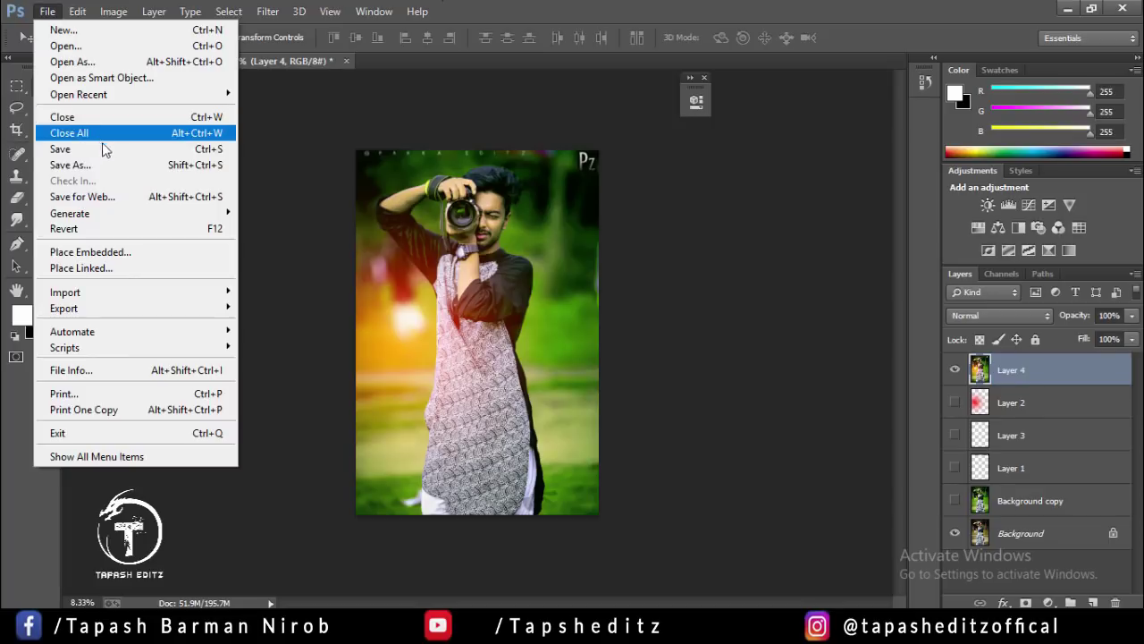
left_click(113, 167)
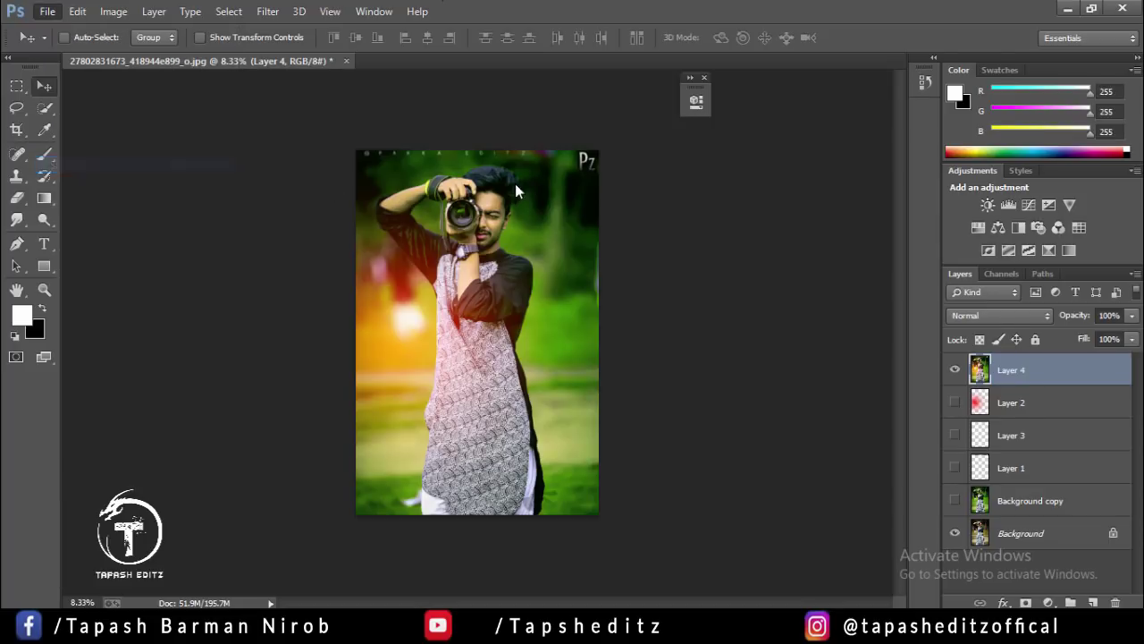
left_click(226, 42)
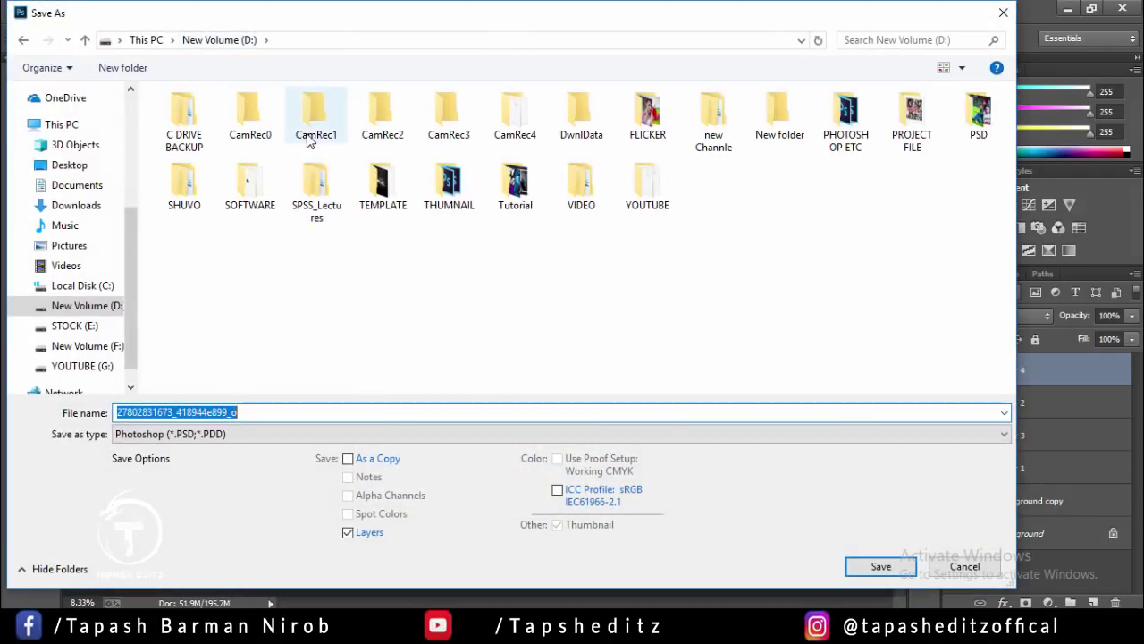
double_click(514, 186)
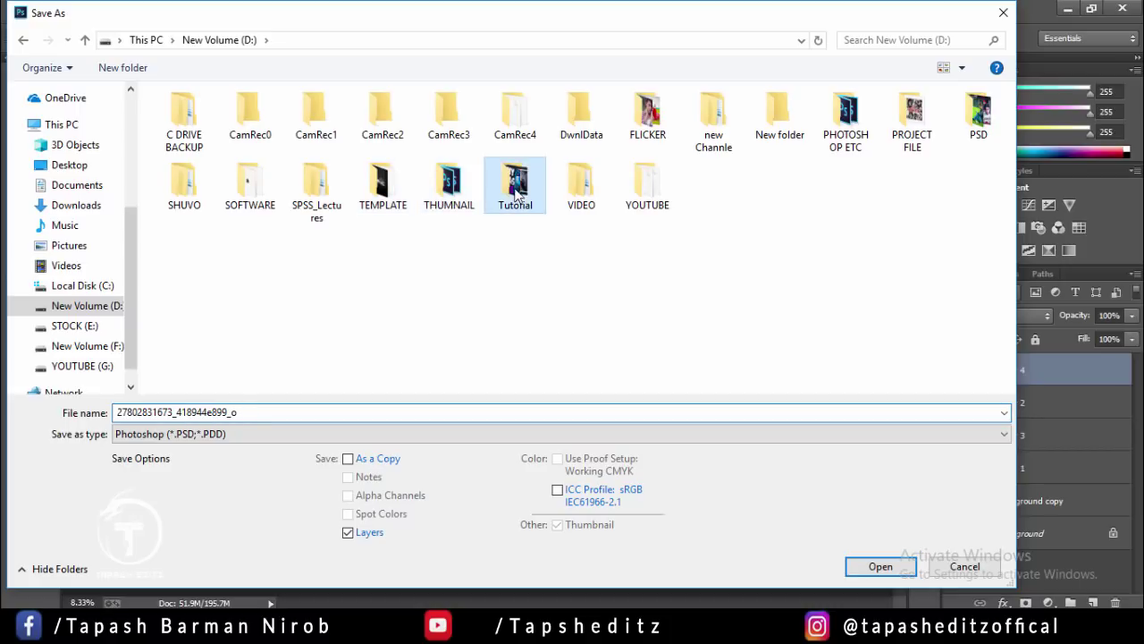
left_click(880, 566)
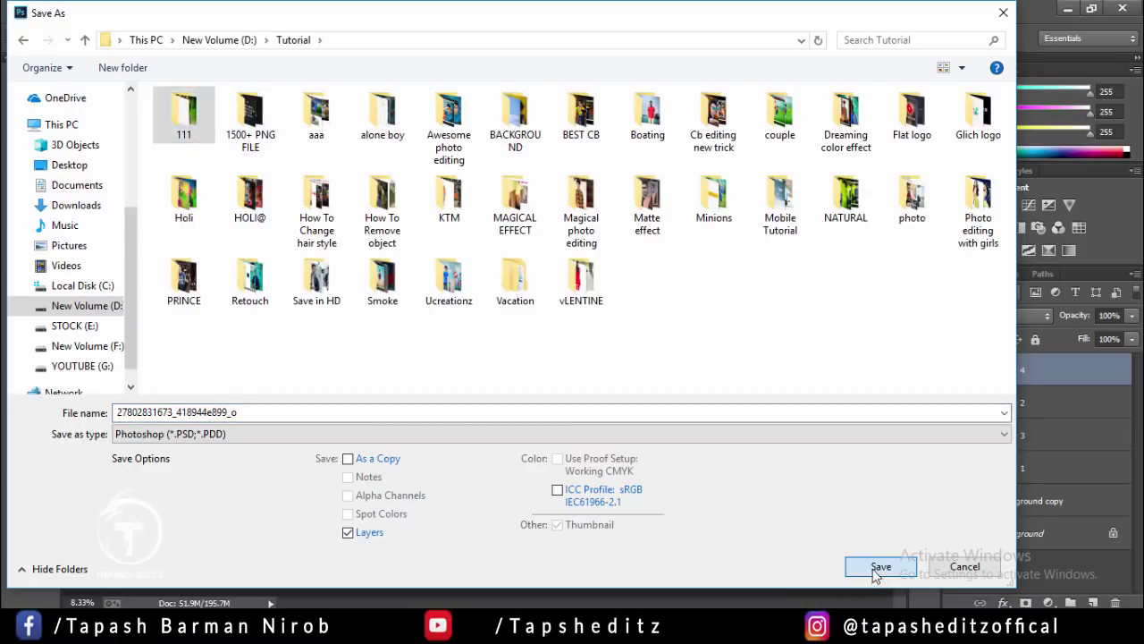
left_click(223, 434)
left_click(167, 267)
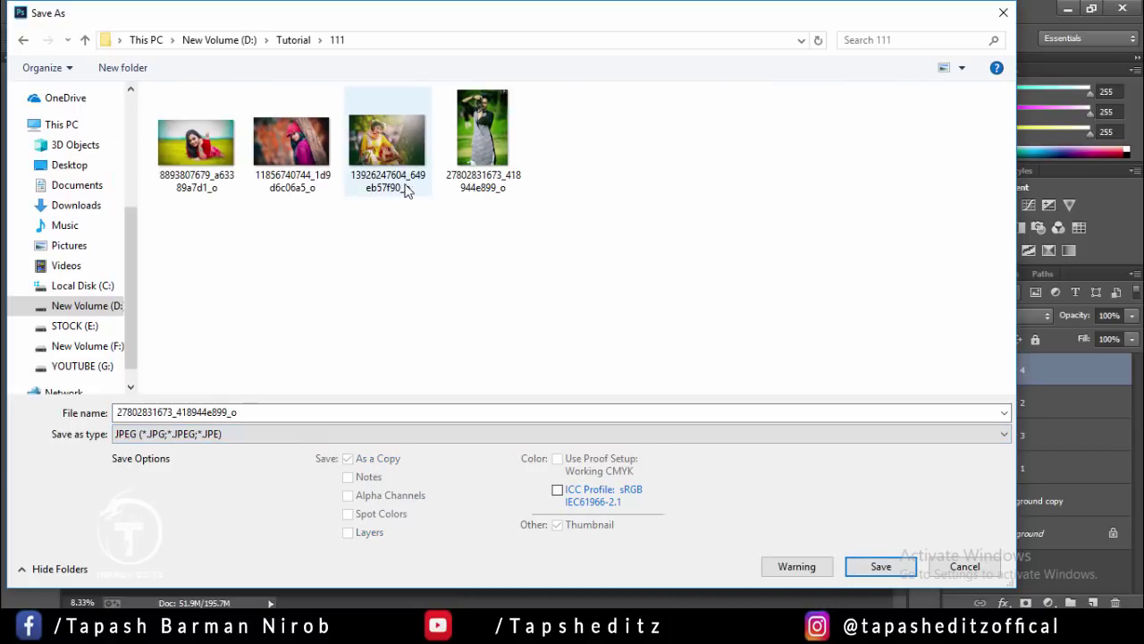
left_click(514, 192)
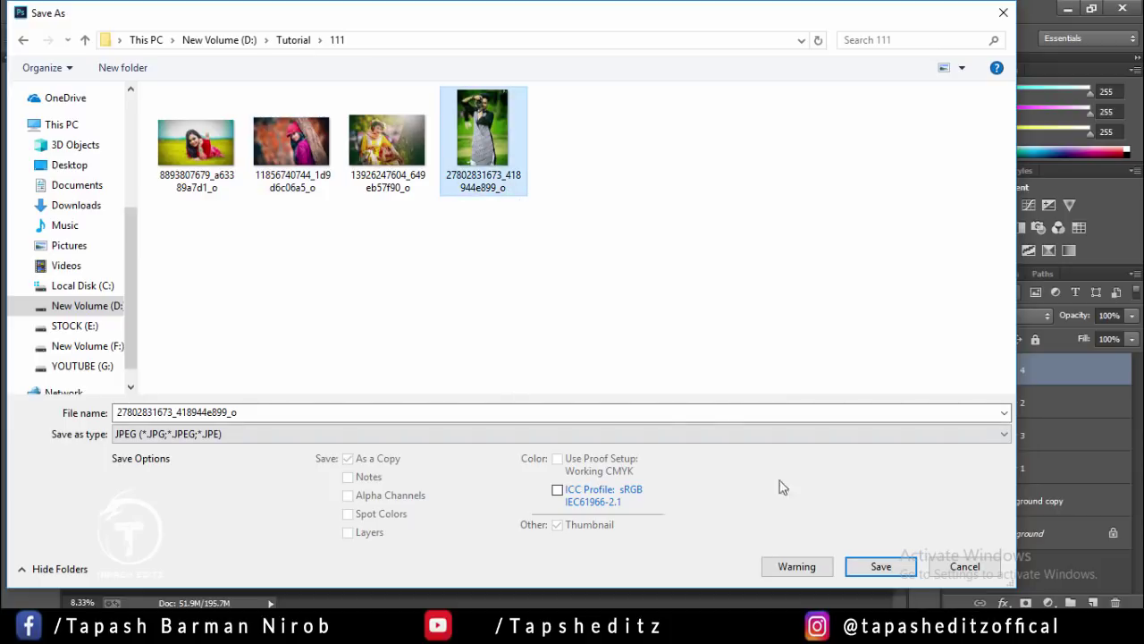
left_click(879, 567)
left_click(623, 319)
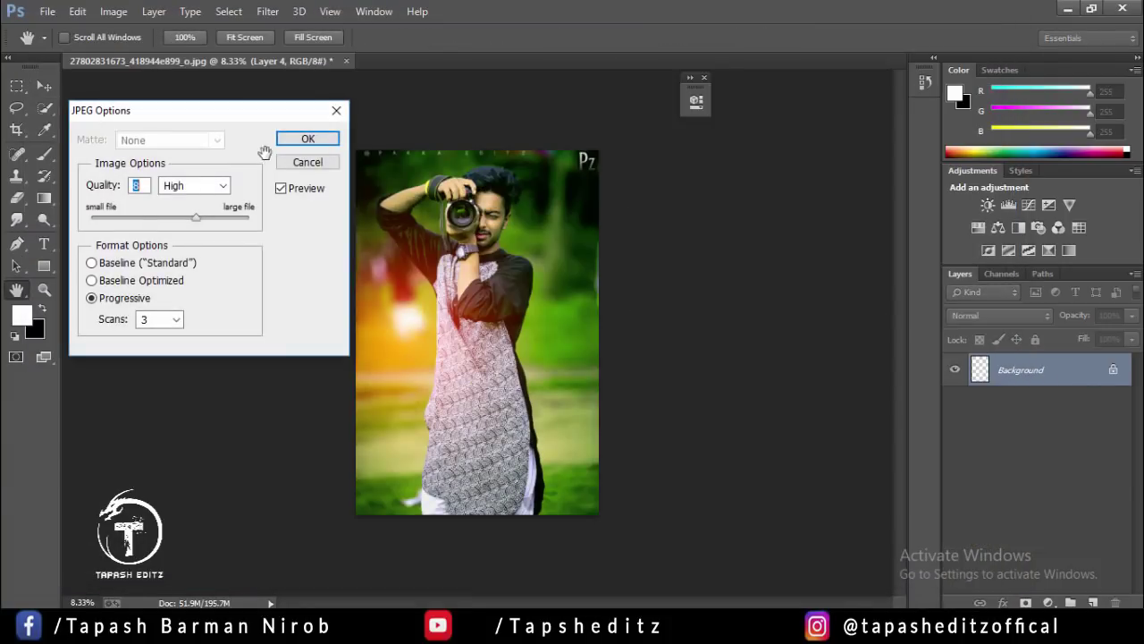